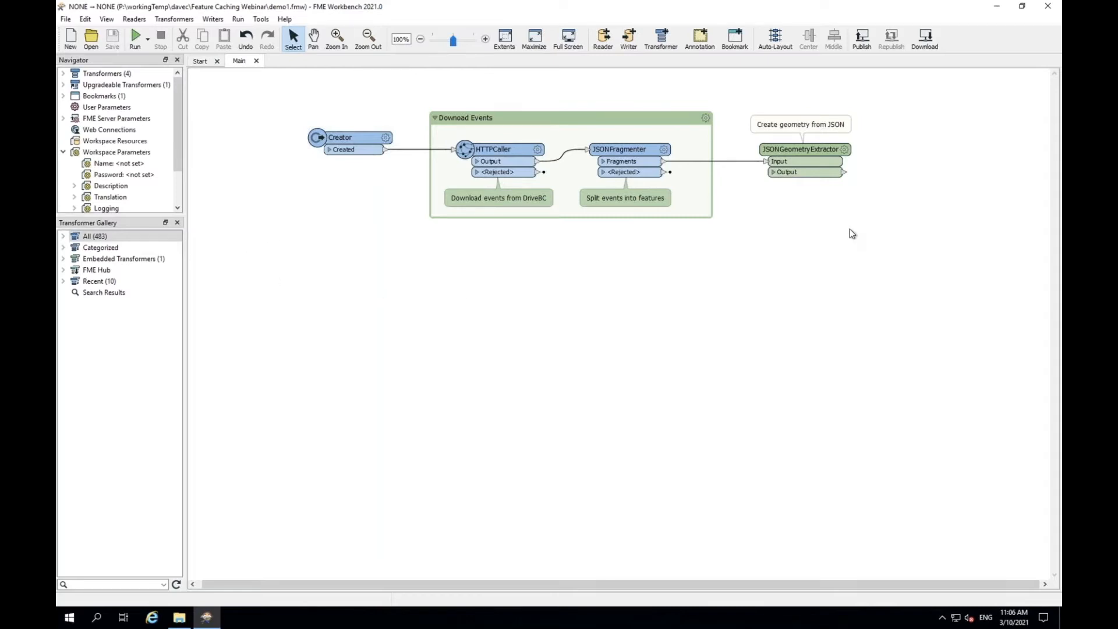
Review the workspace's transformers from the Creator through the HTTPCaller and JSONFragmenter to the JSONGeometryExtractor, including their parameter summaries.
left_click(356, 138)
left_click_drag(356, 138, 357, 139)
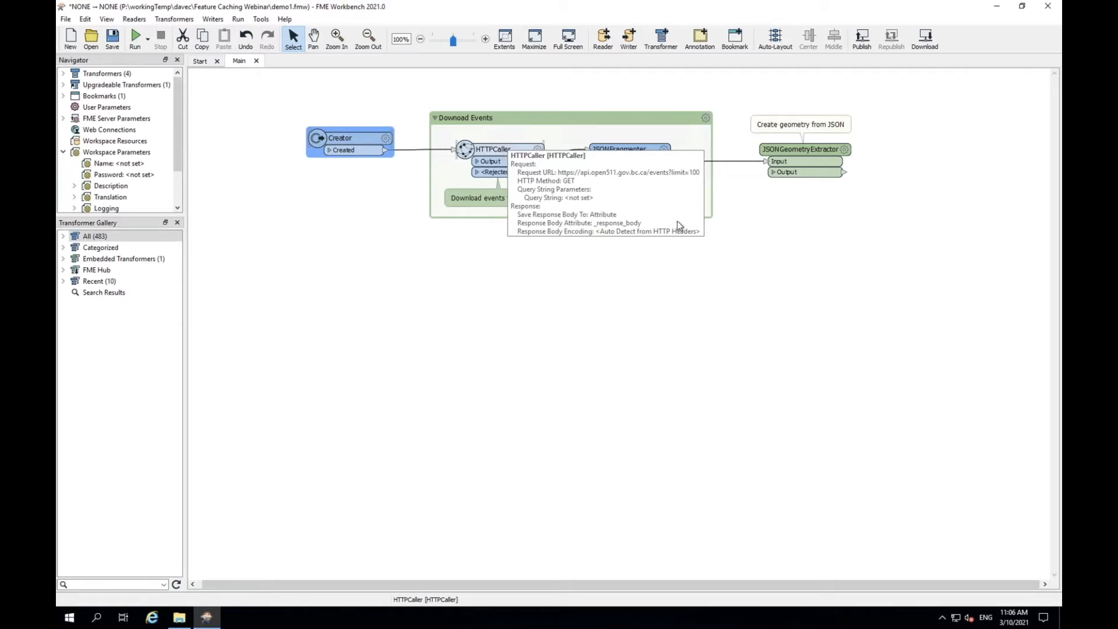
mouse_move(640, 151)
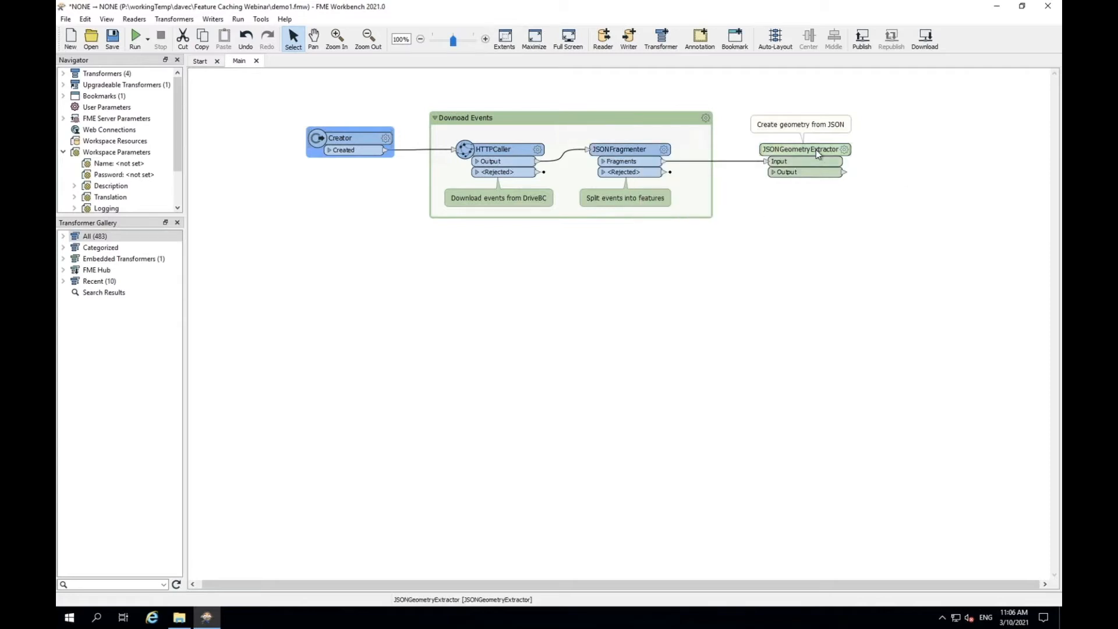
mouse_move(817, 149)
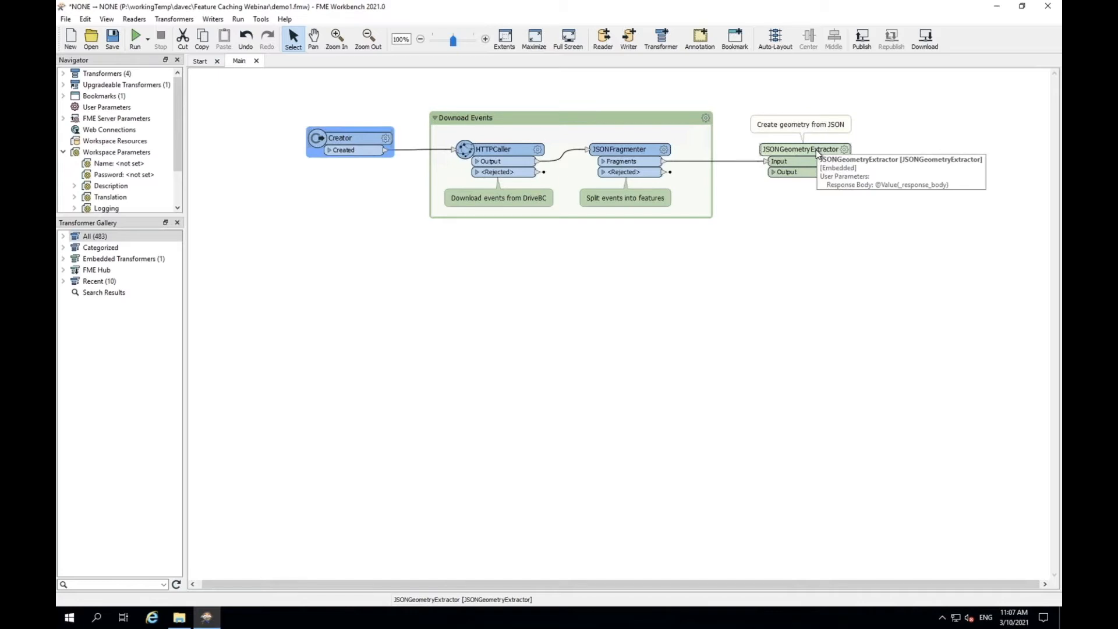
Enable feature caching and show the Visual Preview window, keeping the whole transformer chain in view.
left_click(238, 20)
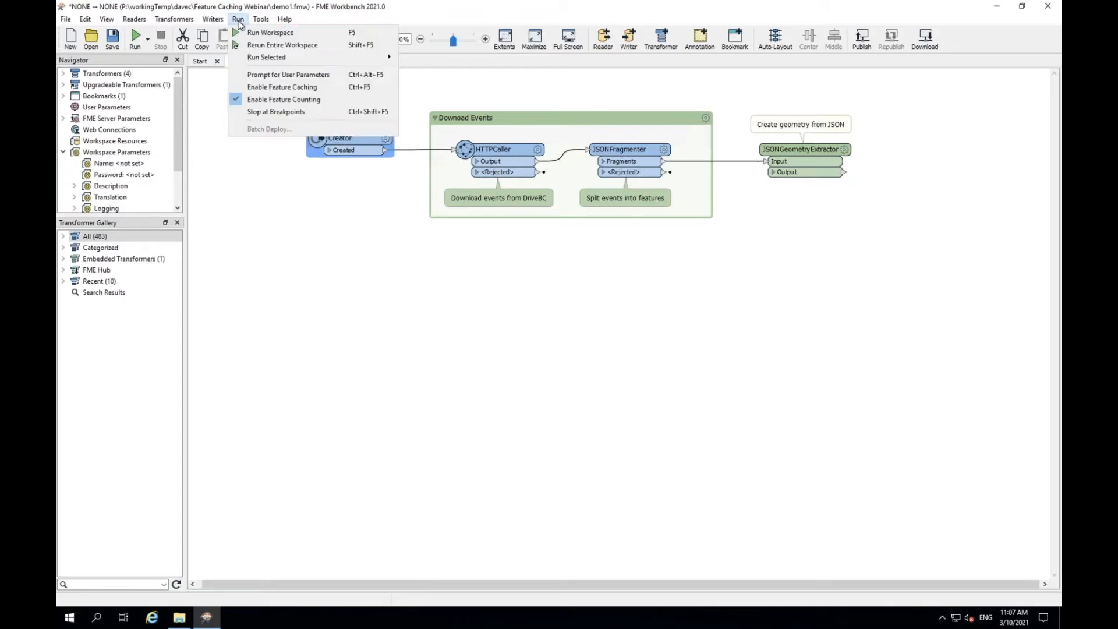
left_click(245, 87)
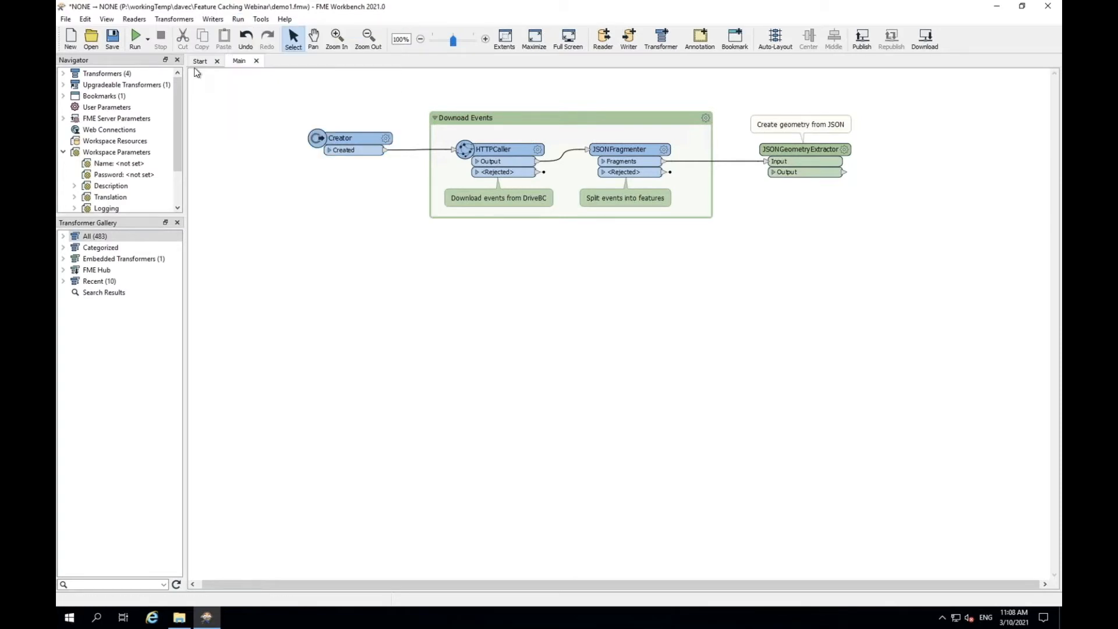
left_click(106, 20)
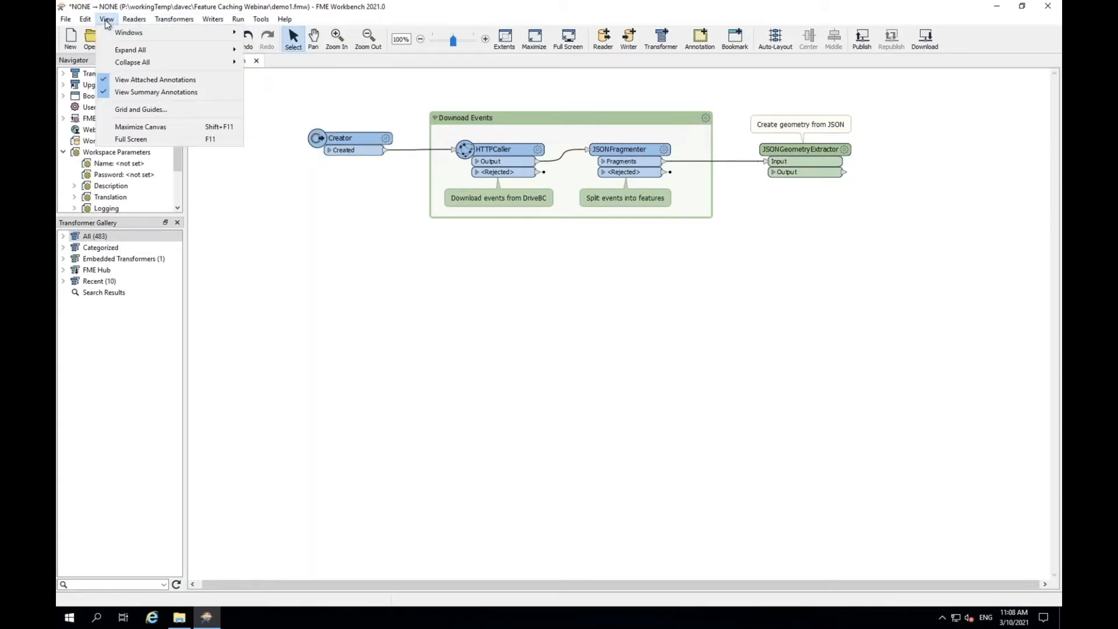
mouse_move(148, 30)
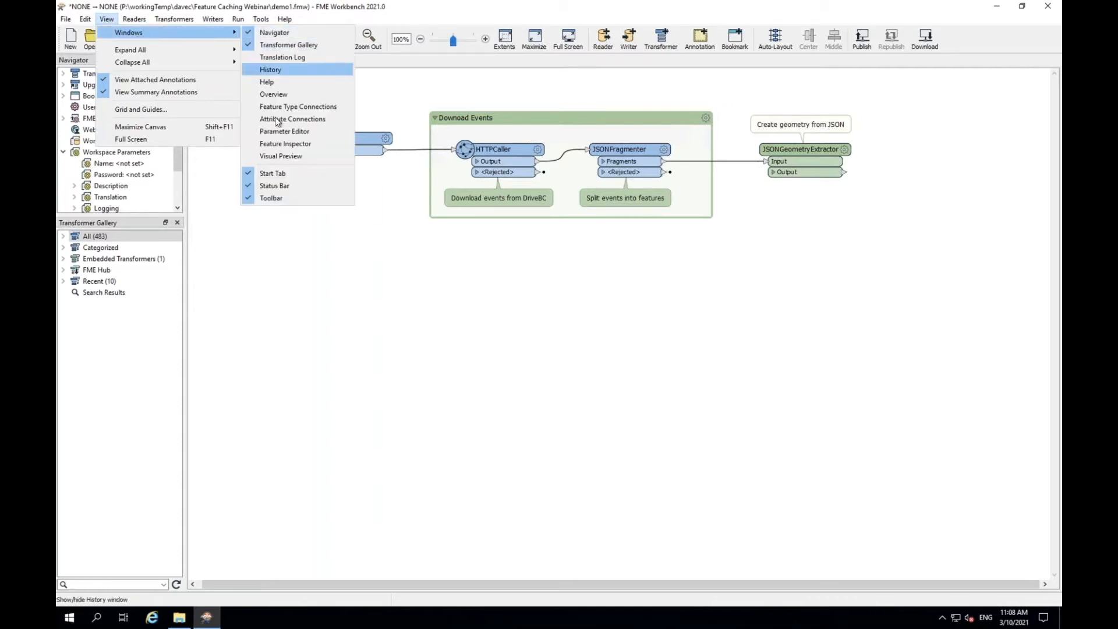
left_click(275, 156)
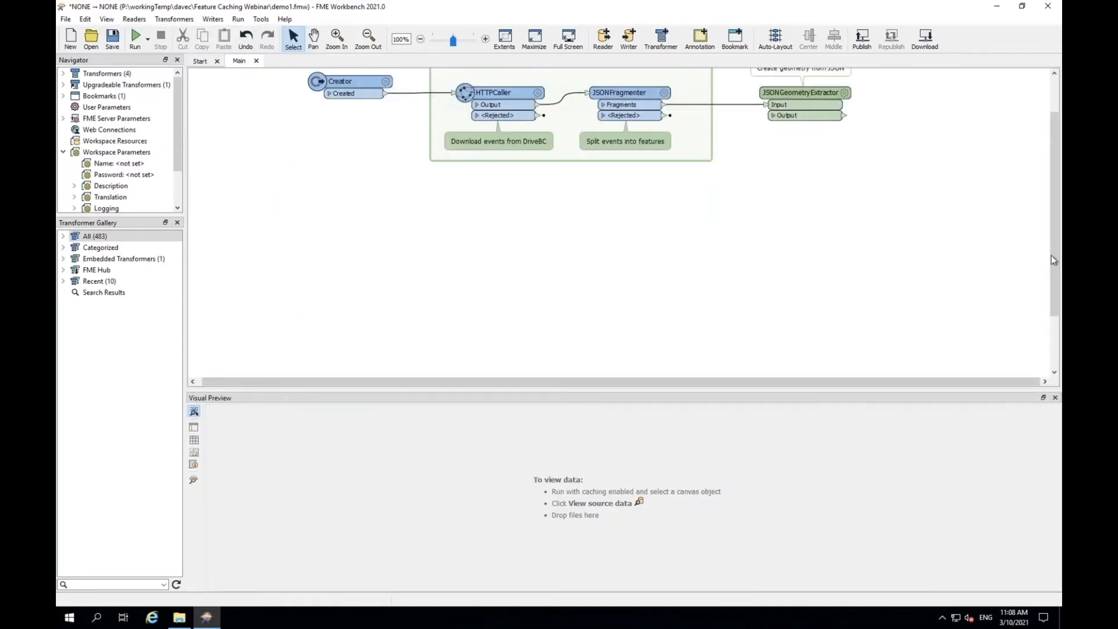
left_click_drag(1051, 255, 1054, 225)
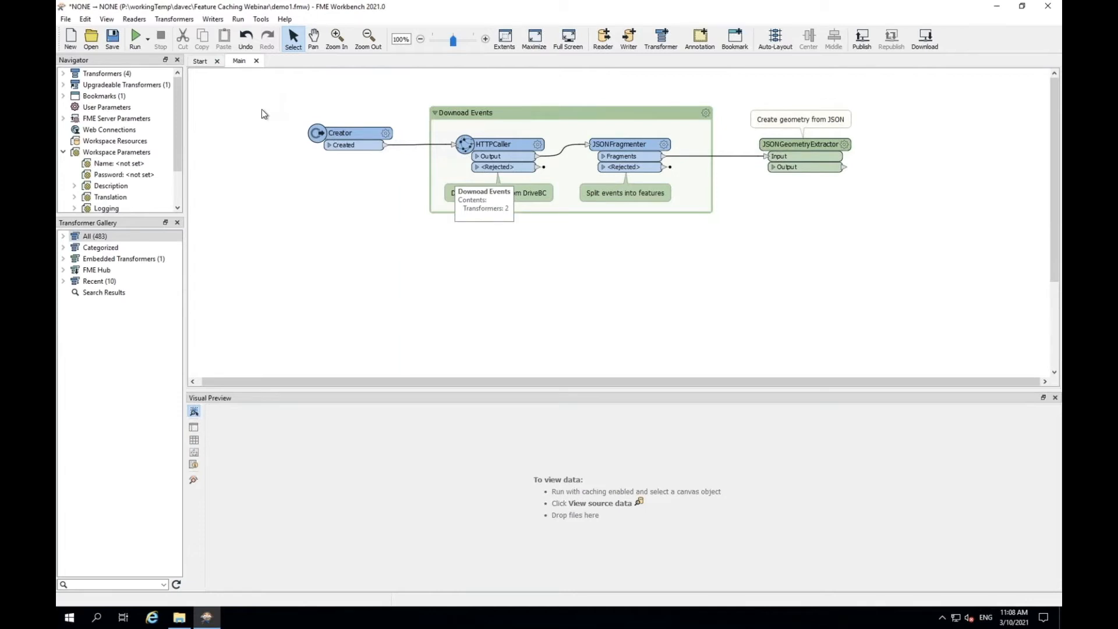
Run the workspace with feature caching on and bring Visual Preview back in place of the translation log.
left_click(240, 20)
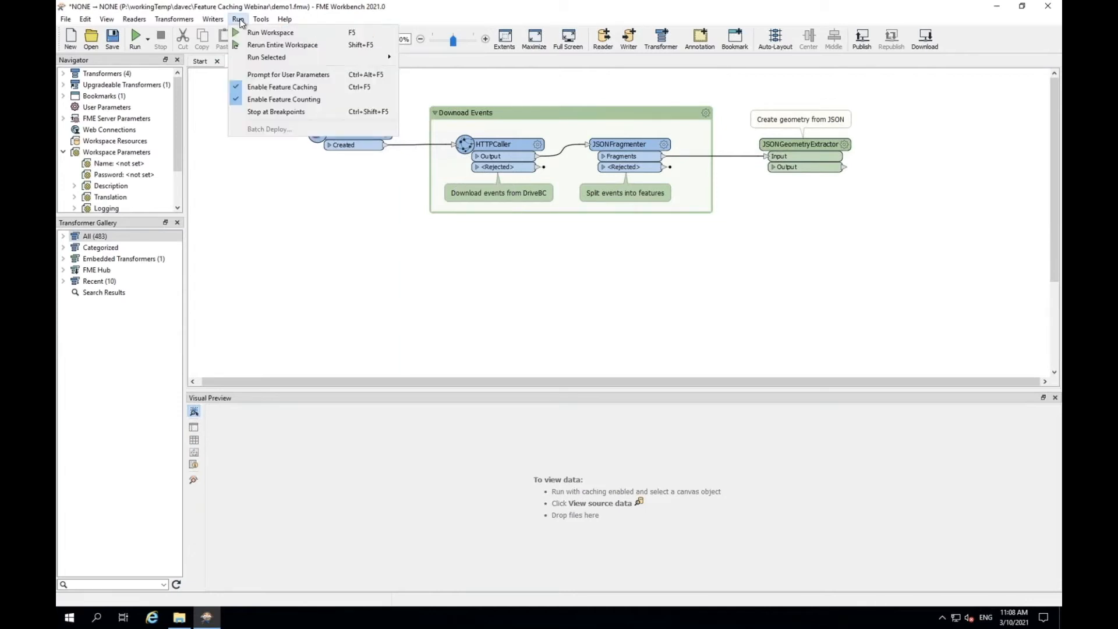
left_click(259, 34)
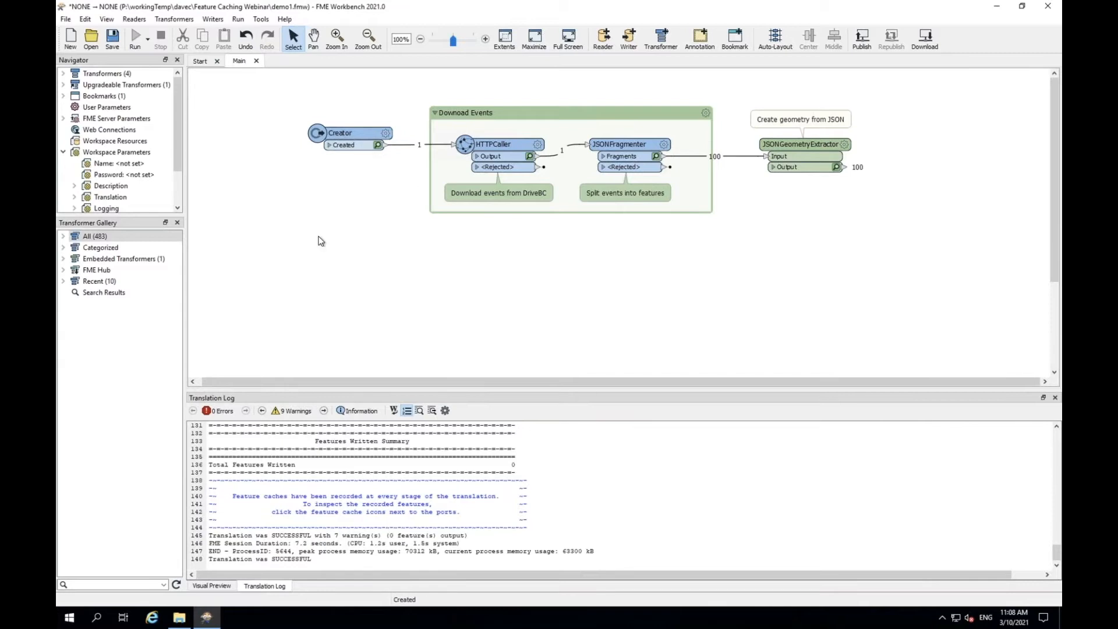
left_click(212, 586)
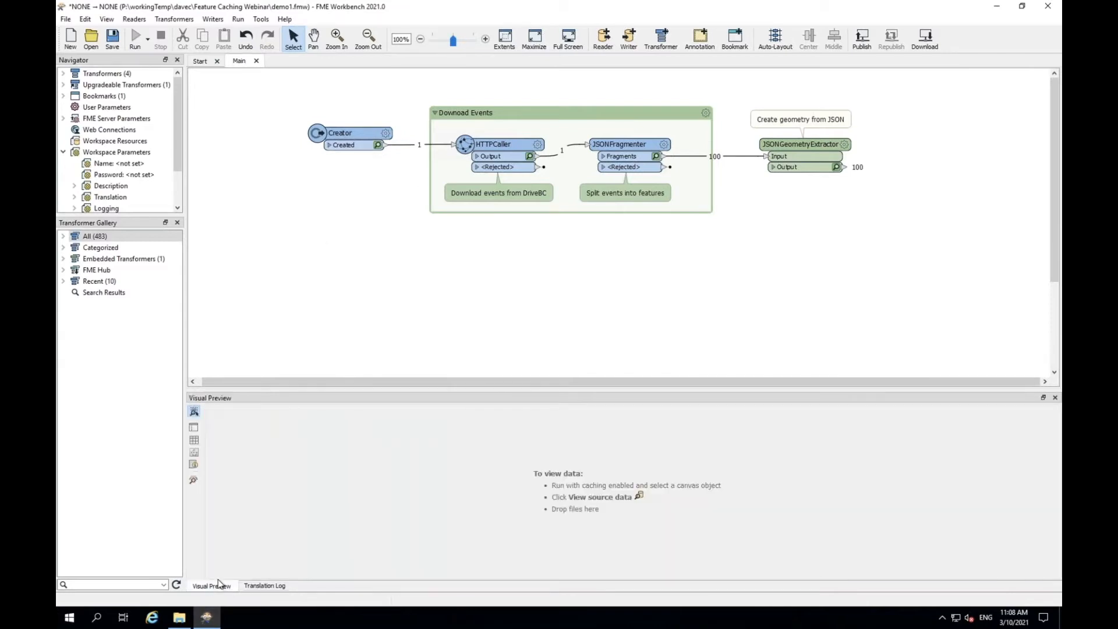
Inspect the cached output of each transformer from Creator to JSONGeometryExtractor, including the full _response_body value of the HTTPCaller.
left_click(358, 134)
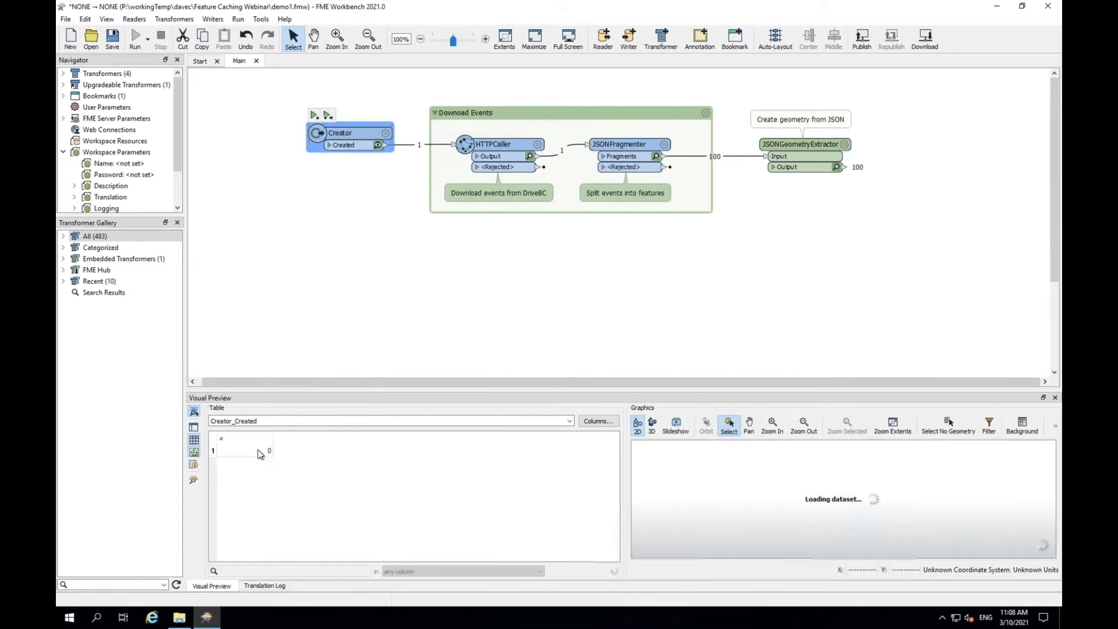
left_click(509, 145)
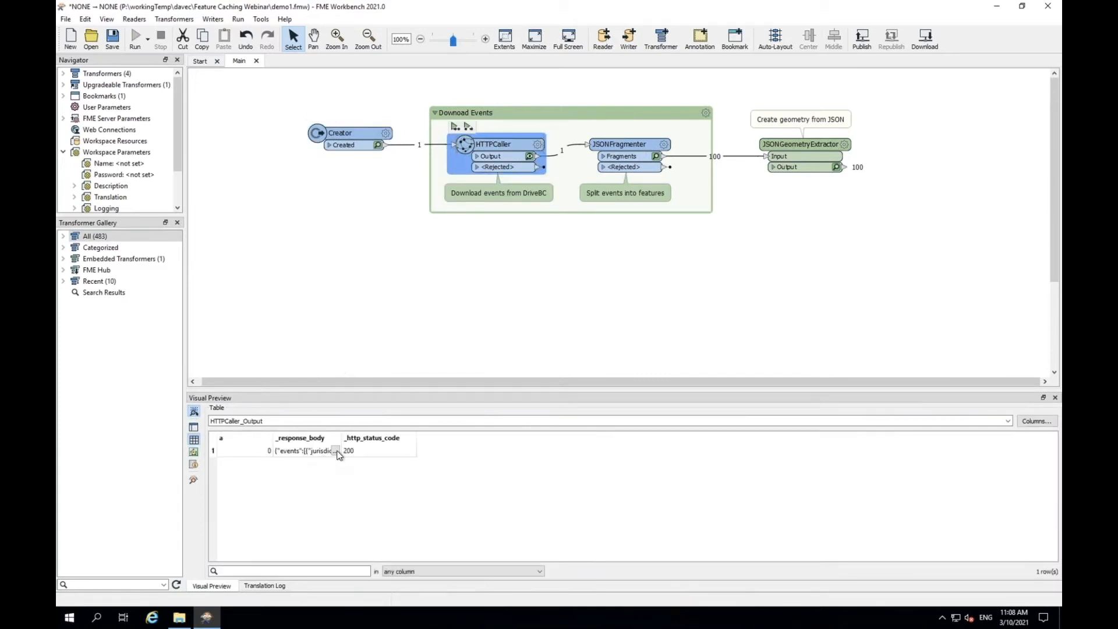
left_click(336, 452)
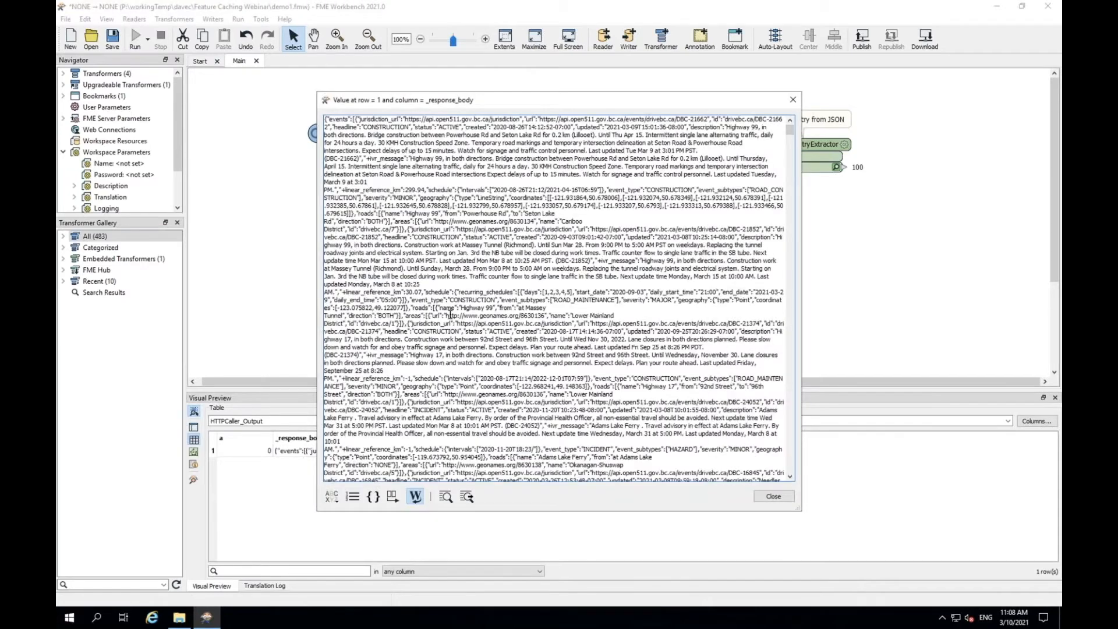
left_click(793, 100)
left_click(626, 144)
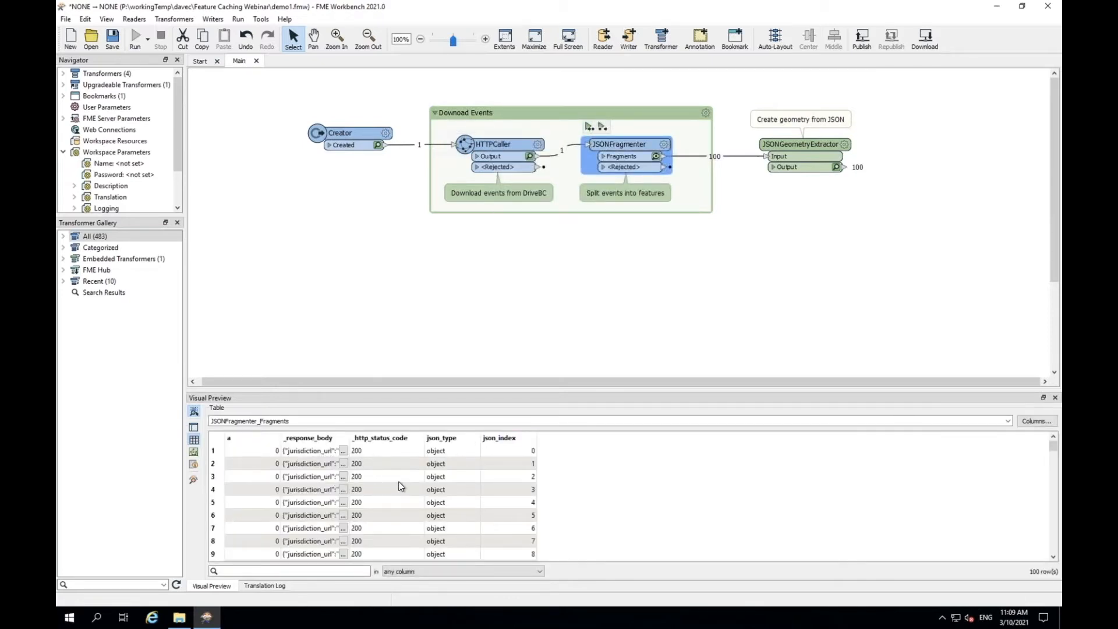
left_click(801, 143)
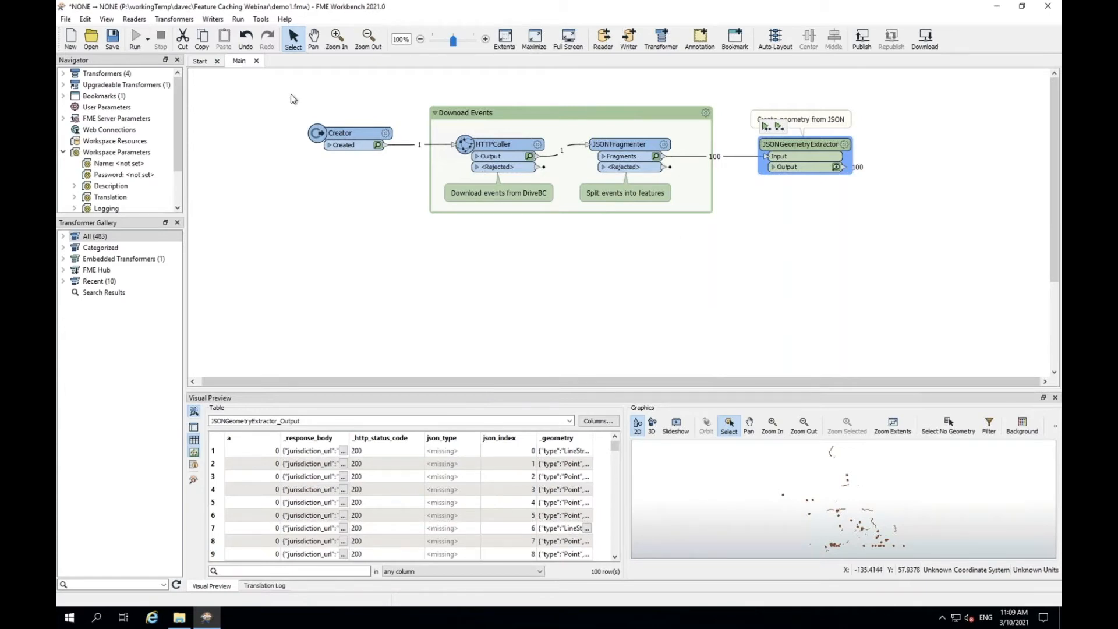
left_click(239, 21)
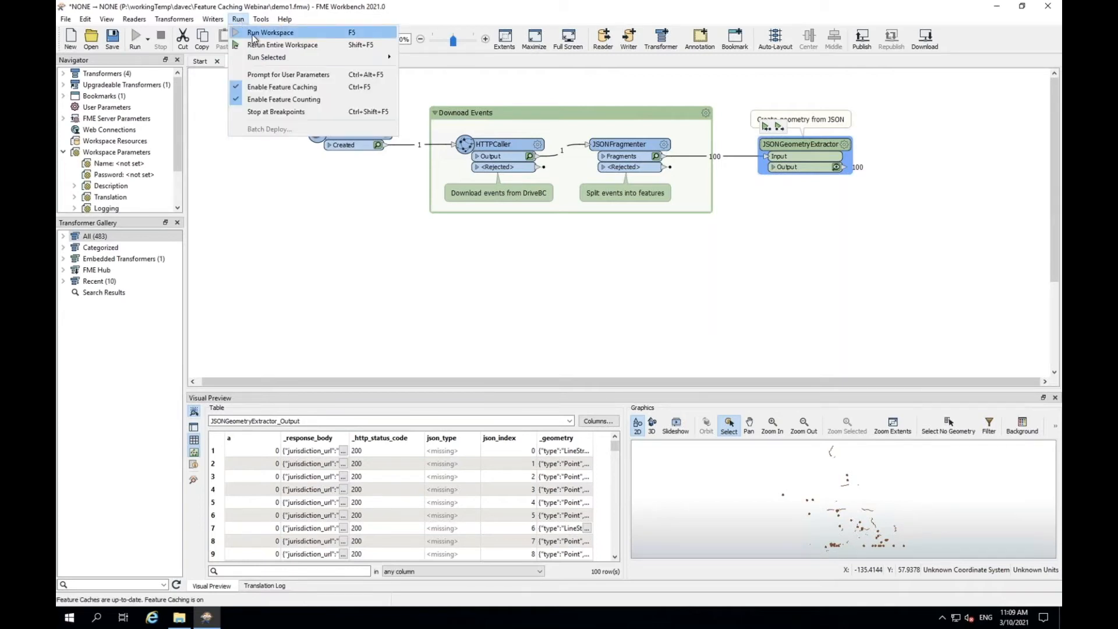
left_click(298, 229)
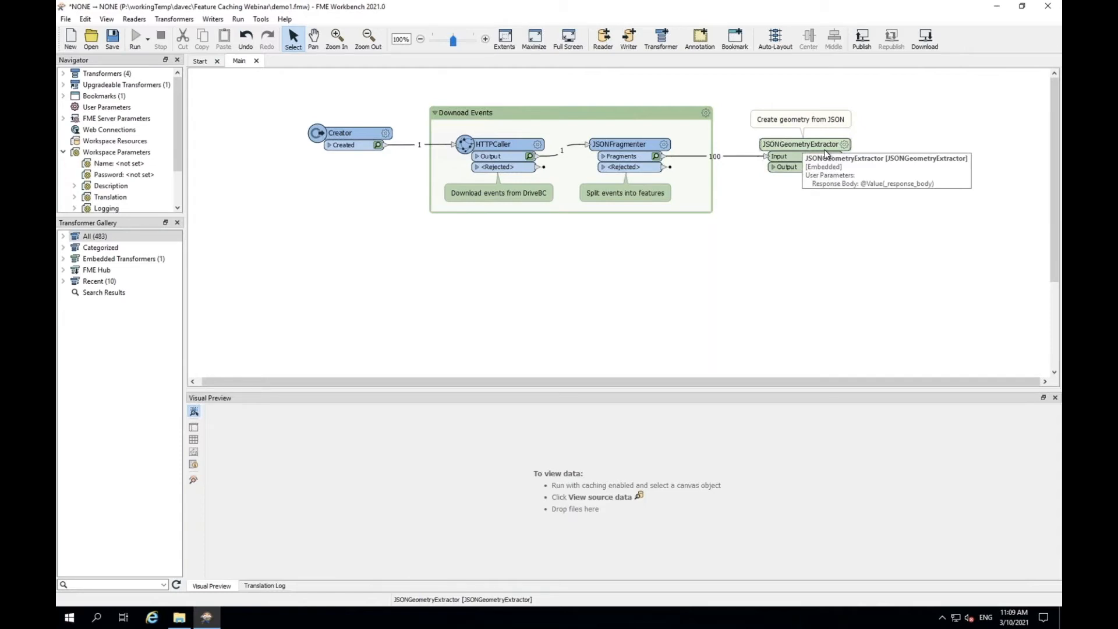
left_click(239, 20)
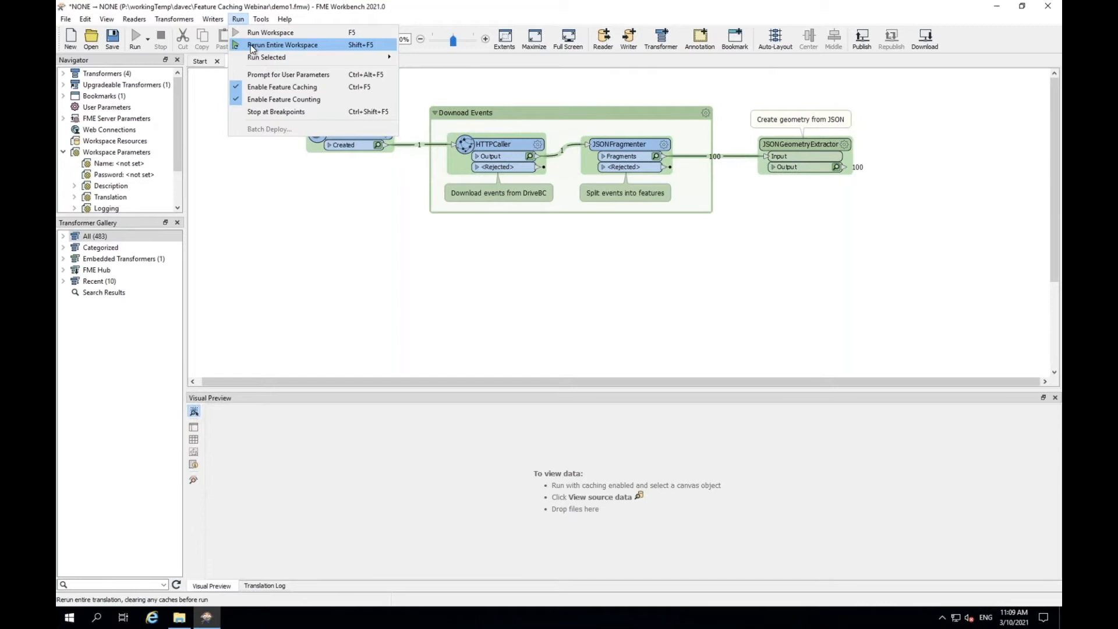
left_click(252, 46)
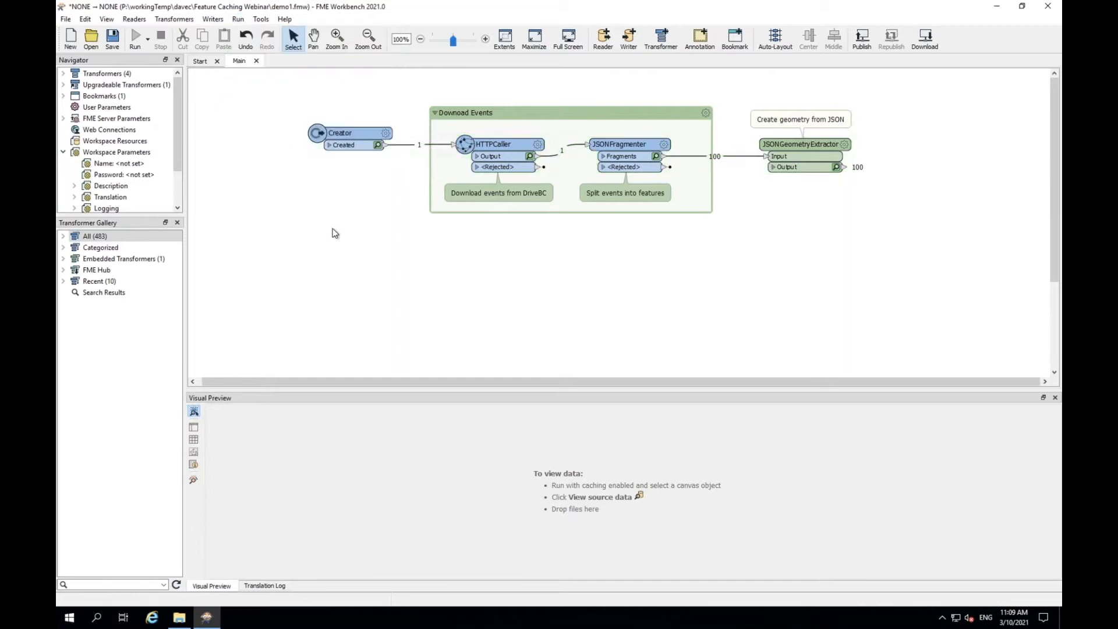
Change the limit in the HTTPCaller's request URL to 105 and accept the parameters.
left_click(539, 149)
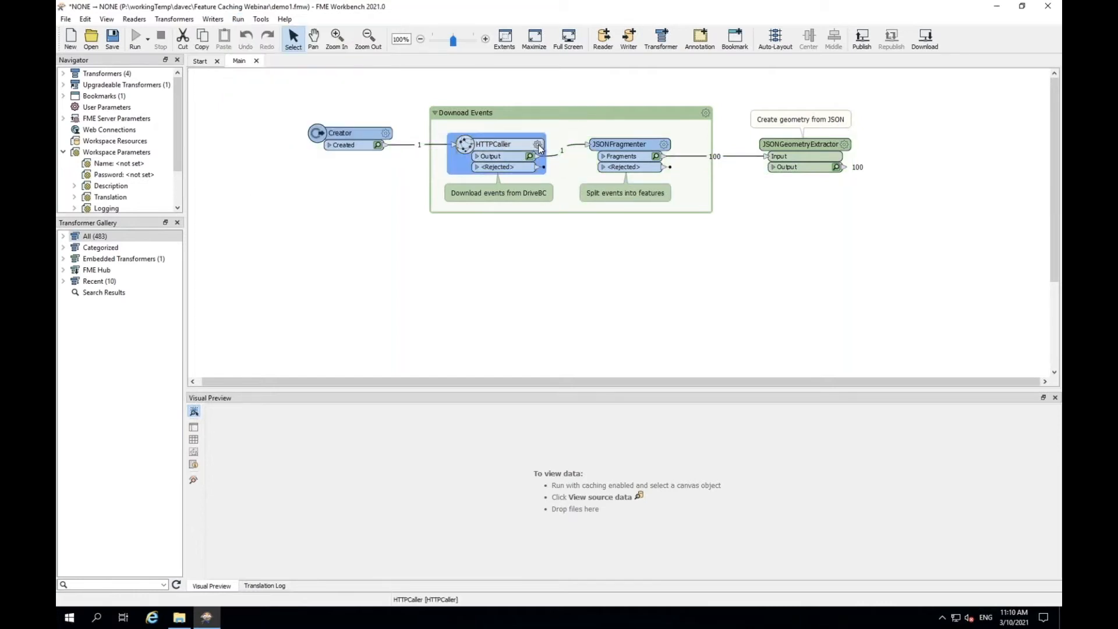
left_click(540, 150)
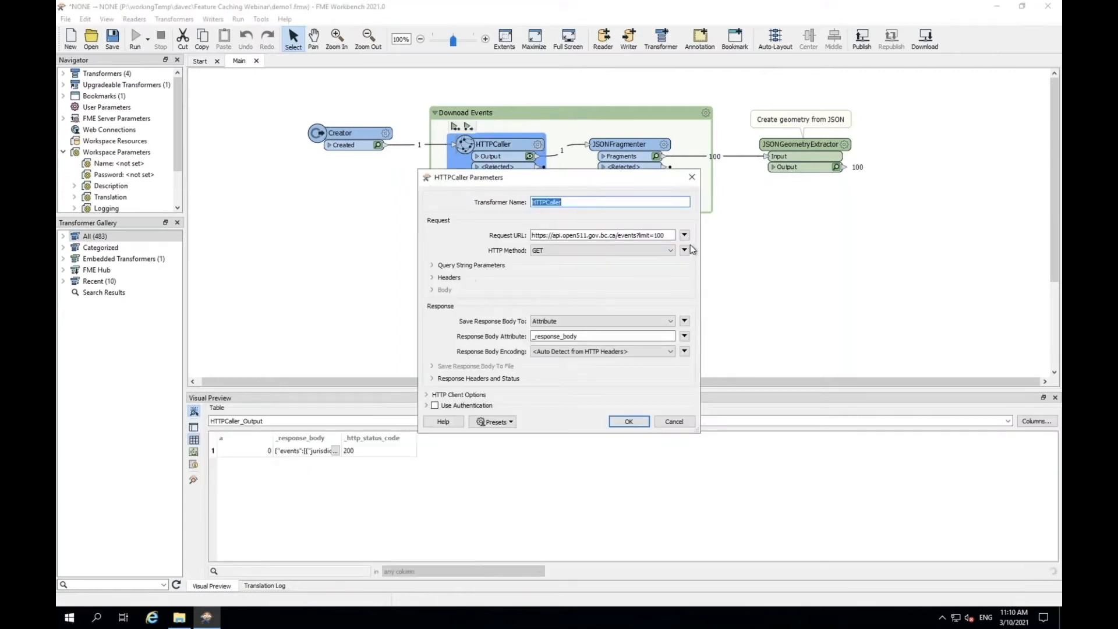
left_click(669, 236)
left_click(669, 236)
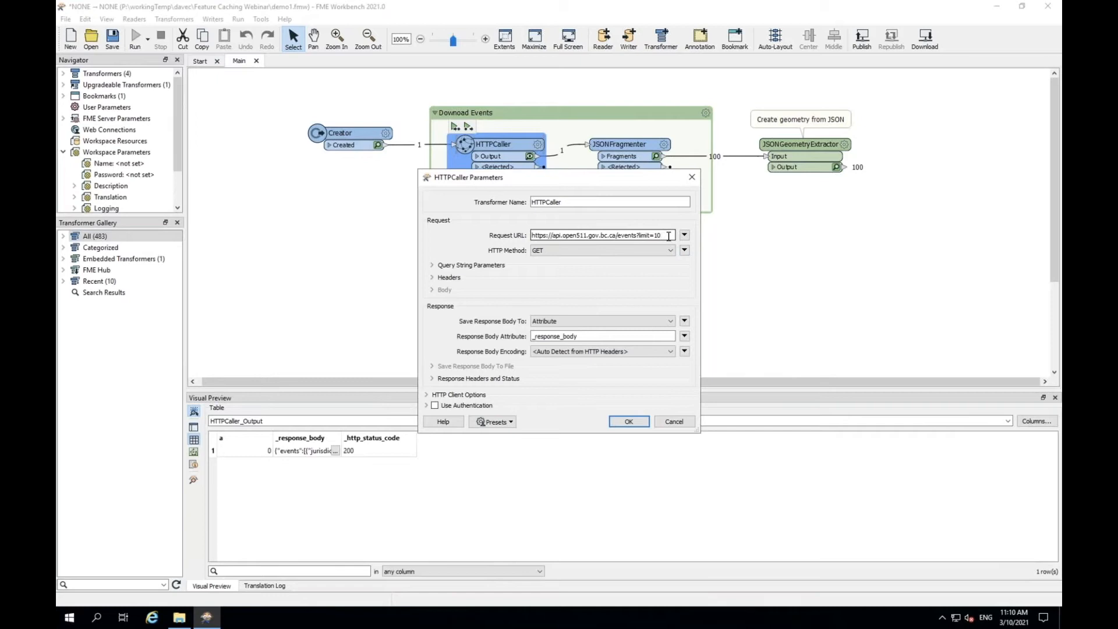
type("5")
left_click(630, 422)
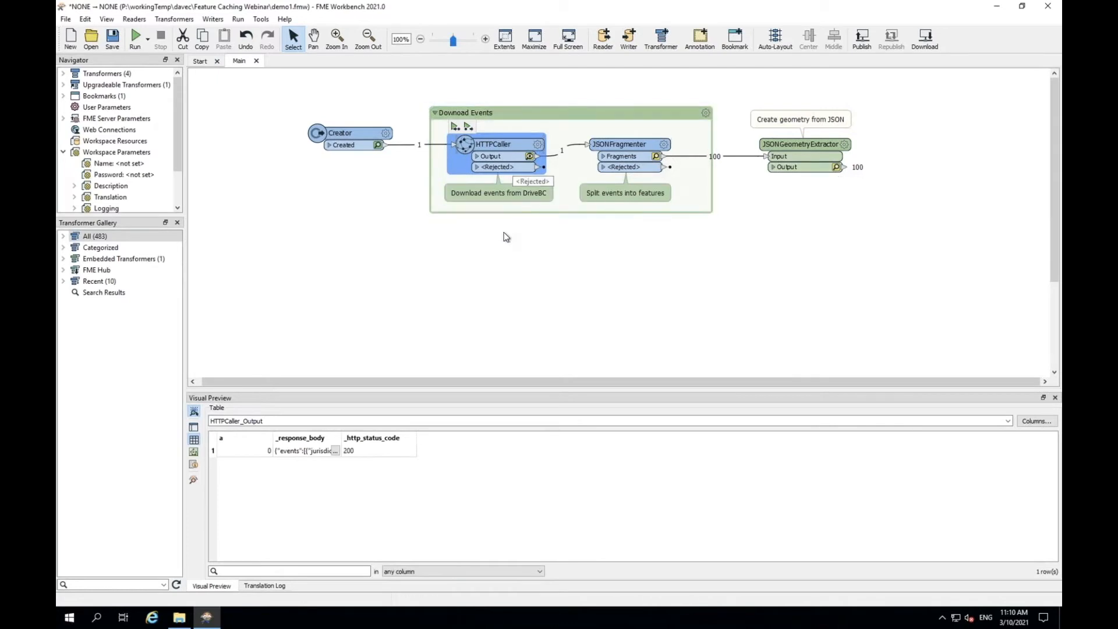
Check the outdated caches of the HTTPCaller, JSONFragmenter and JSONGeometryExtractor and run the workspace to refresh them.
left_click(634, 149)
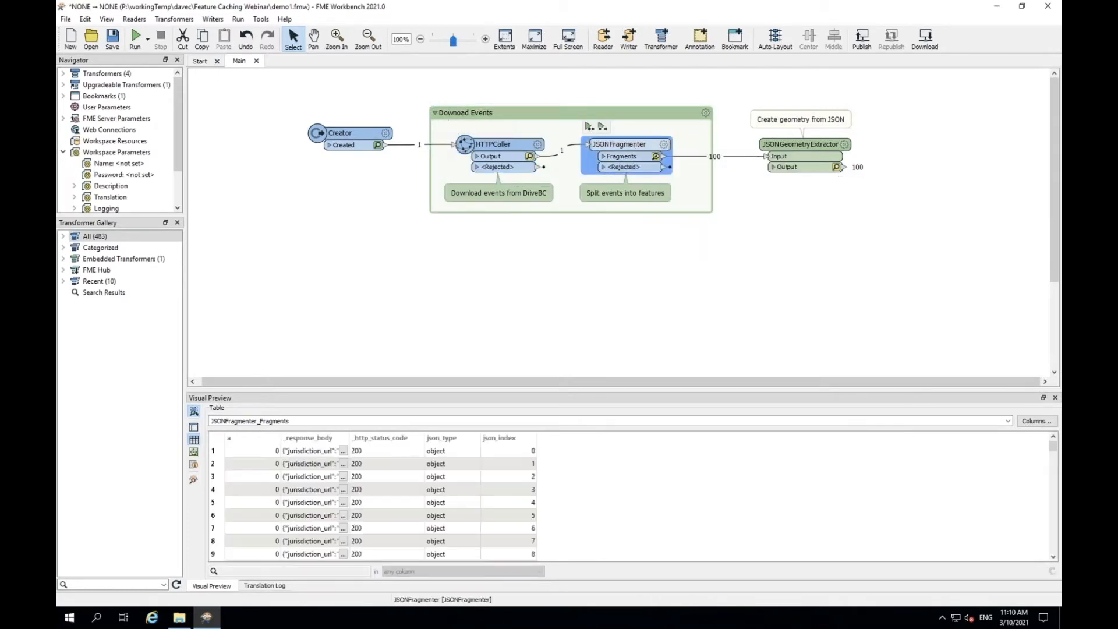
left_click(797, 148)
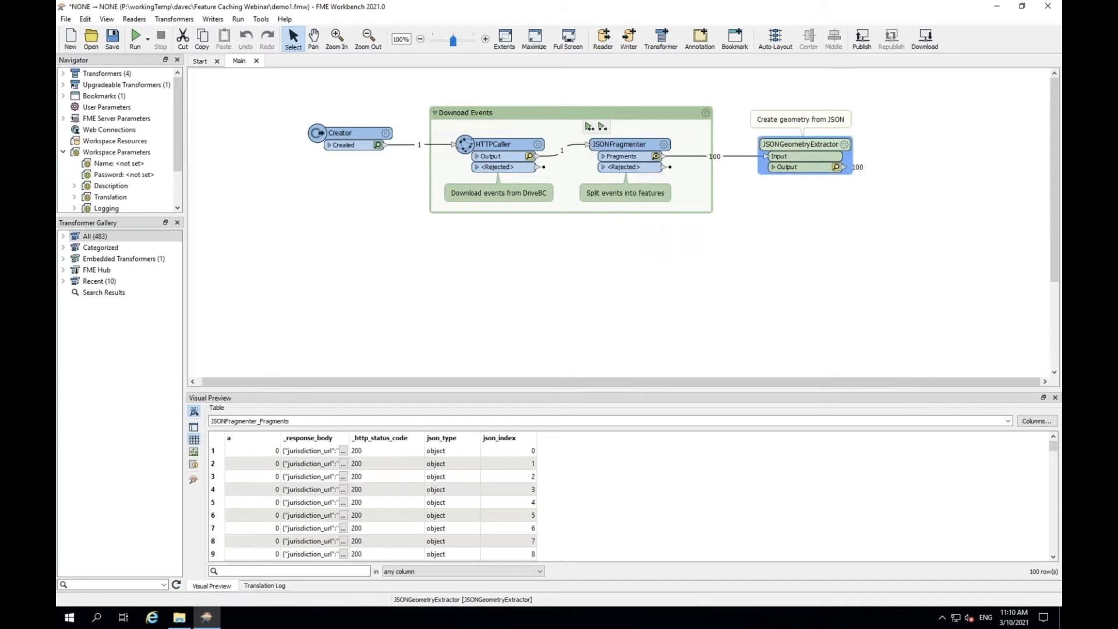
left_click(629, 148)
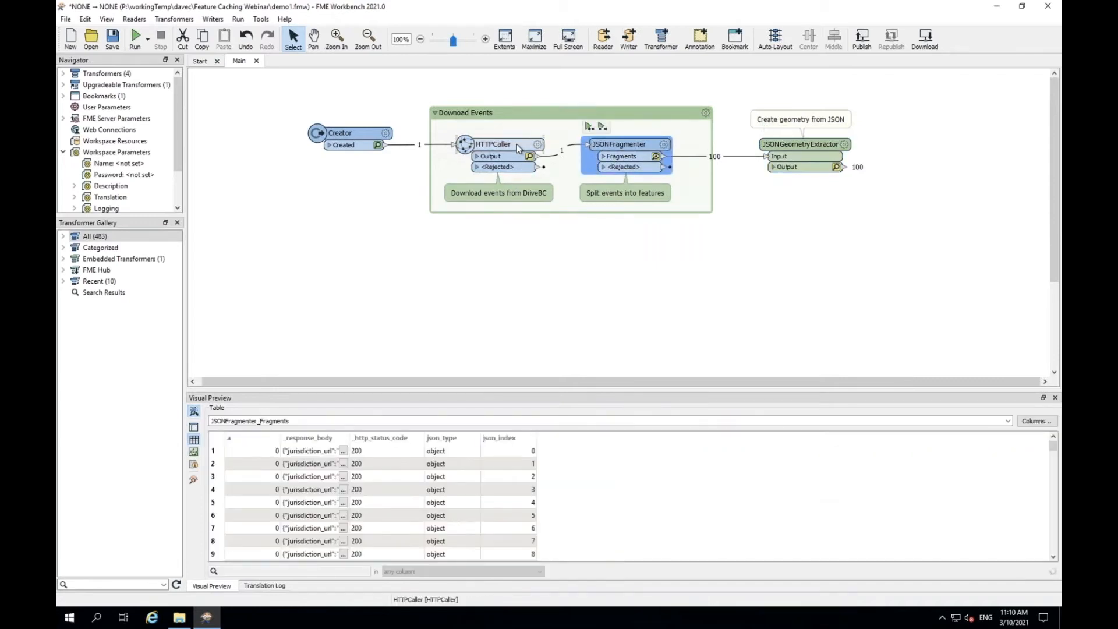
left_click(516, 144)
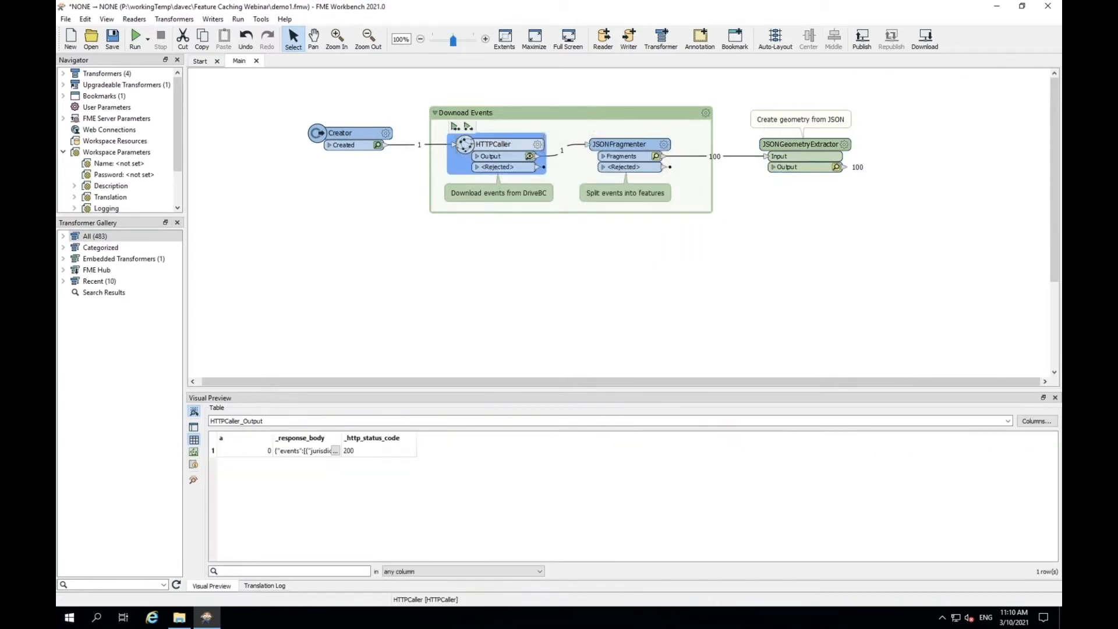
left_click(239, 19)
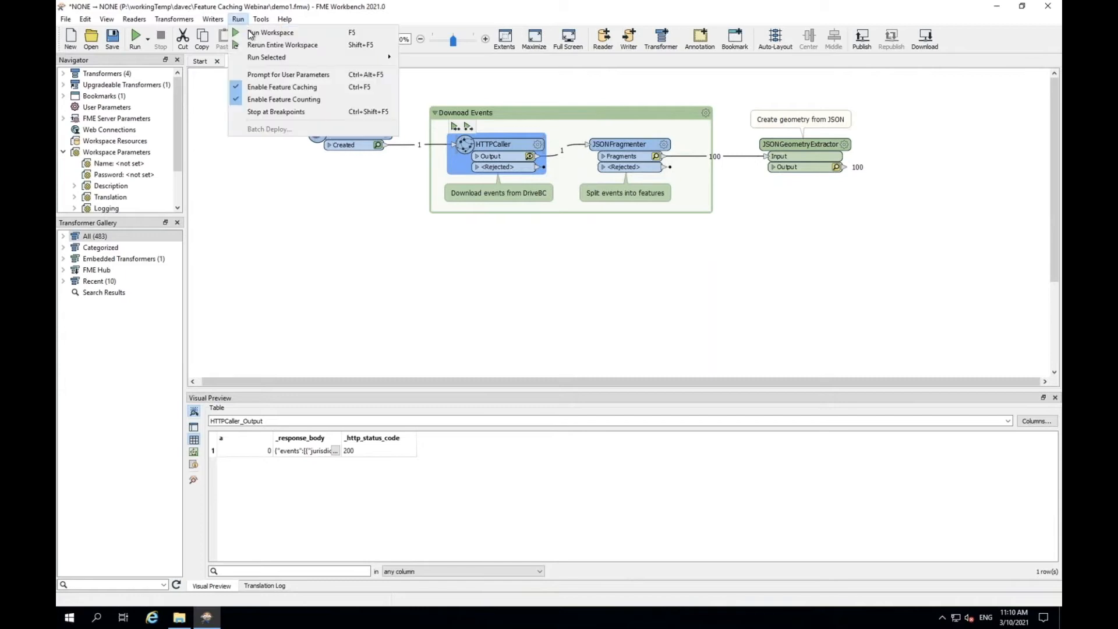
left_click(245, 32)
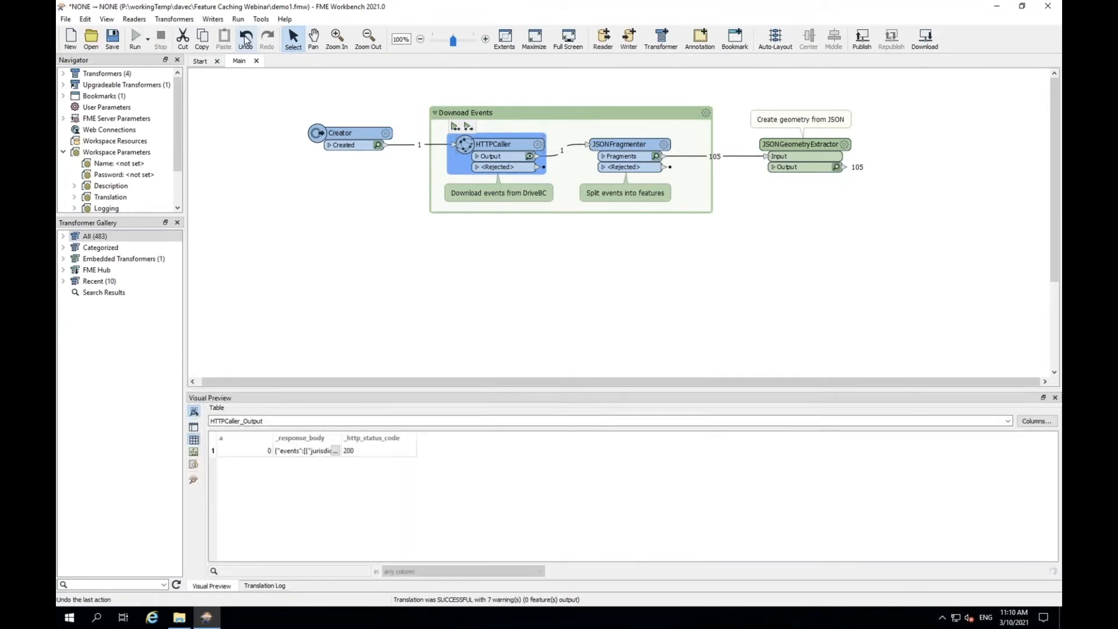
Select the HTTPCaller and examine its parameter summary and the Run To This and Run From This options.
left_click(611, 148)
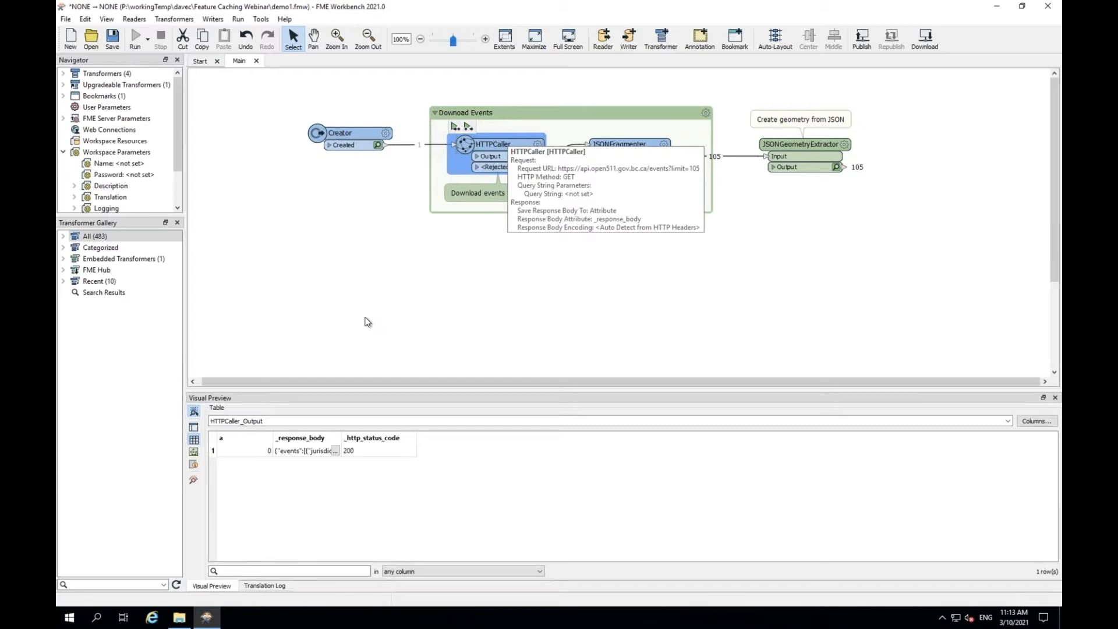
left_click(417, 250)
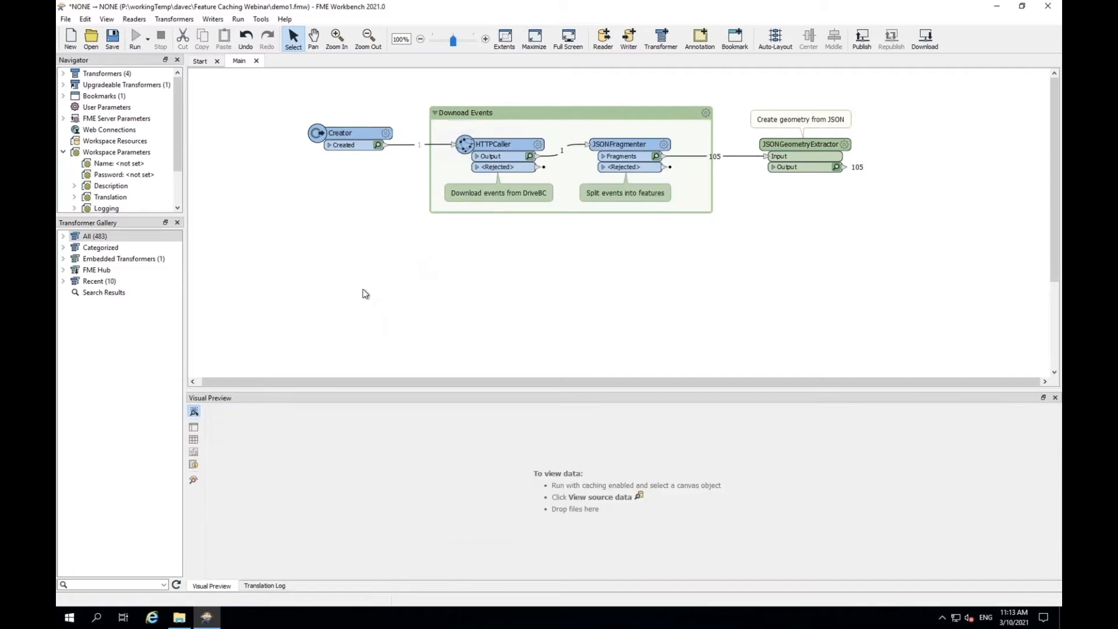
left_click(492, 148)
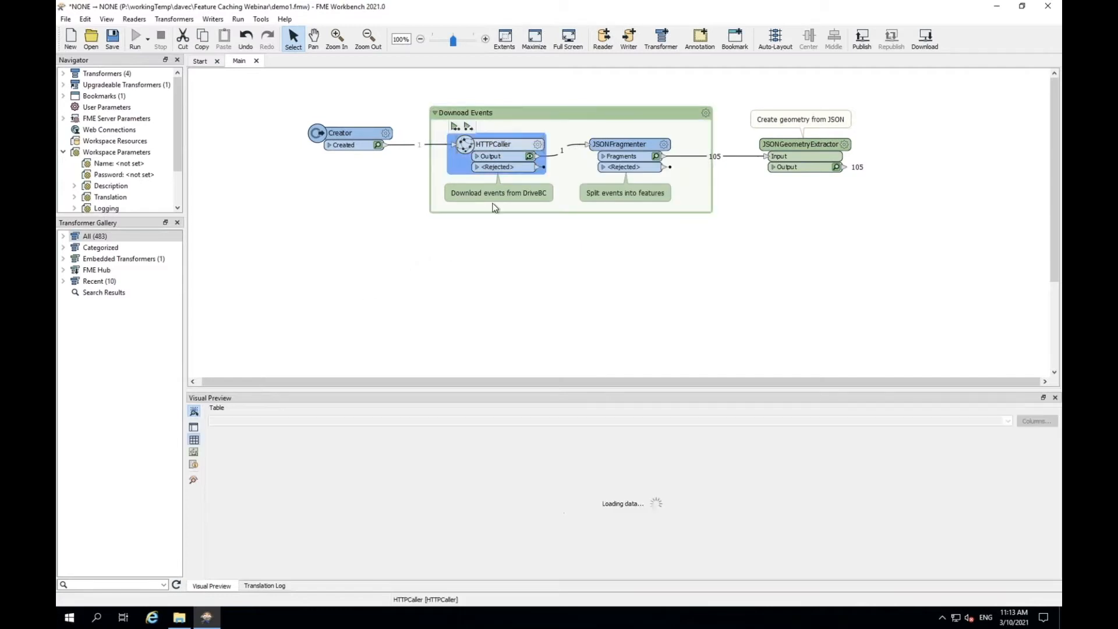
left_click(456, 128)
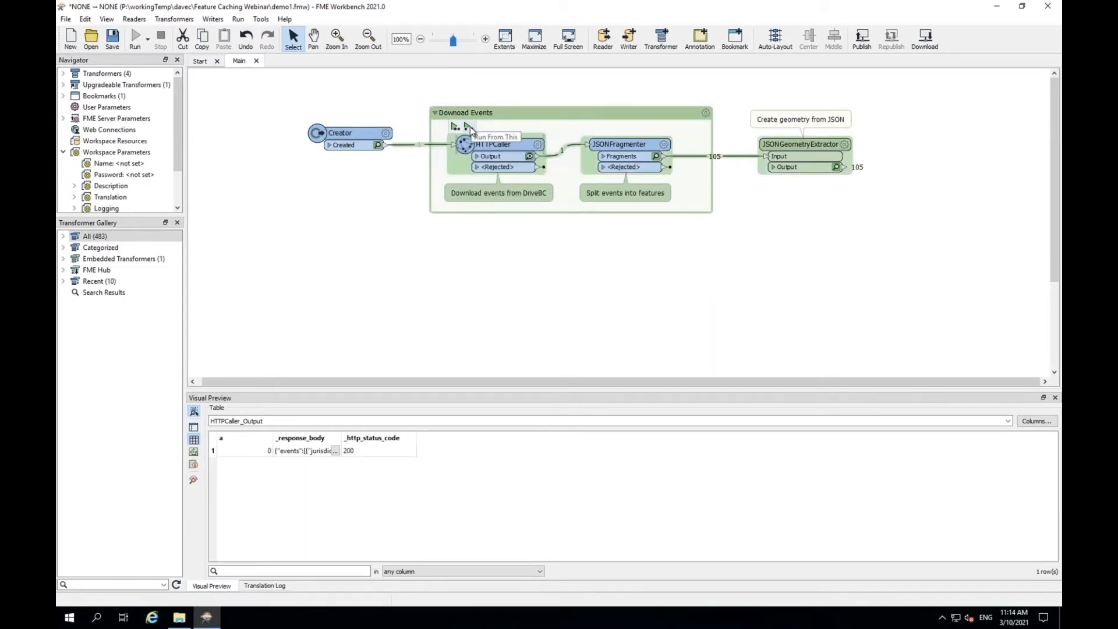
left_click(511, 149)
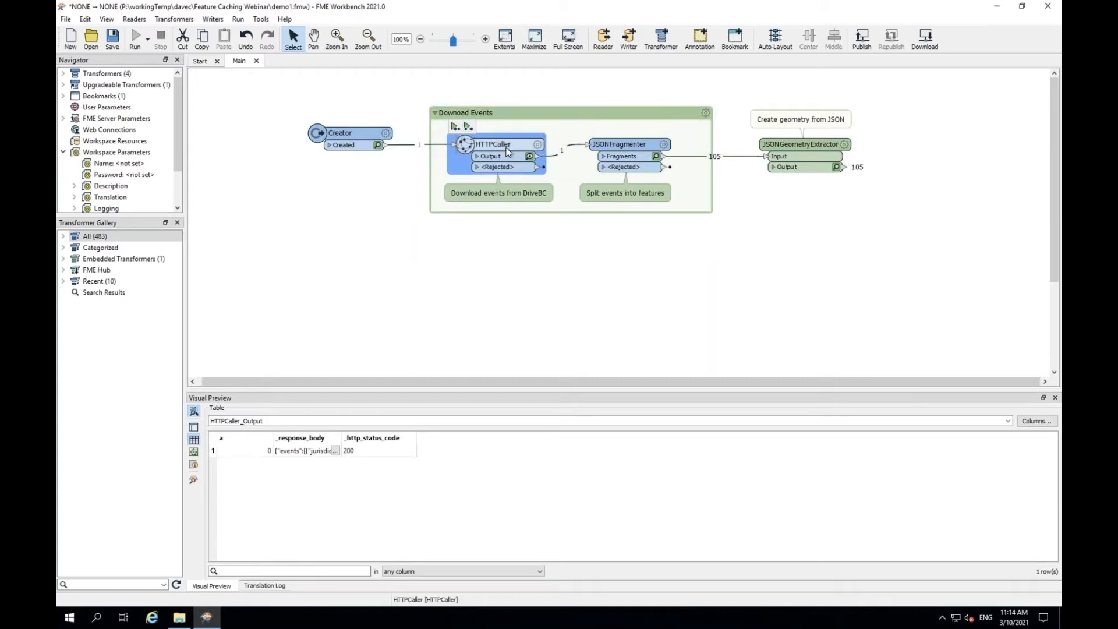
mouse_move(508, 152)
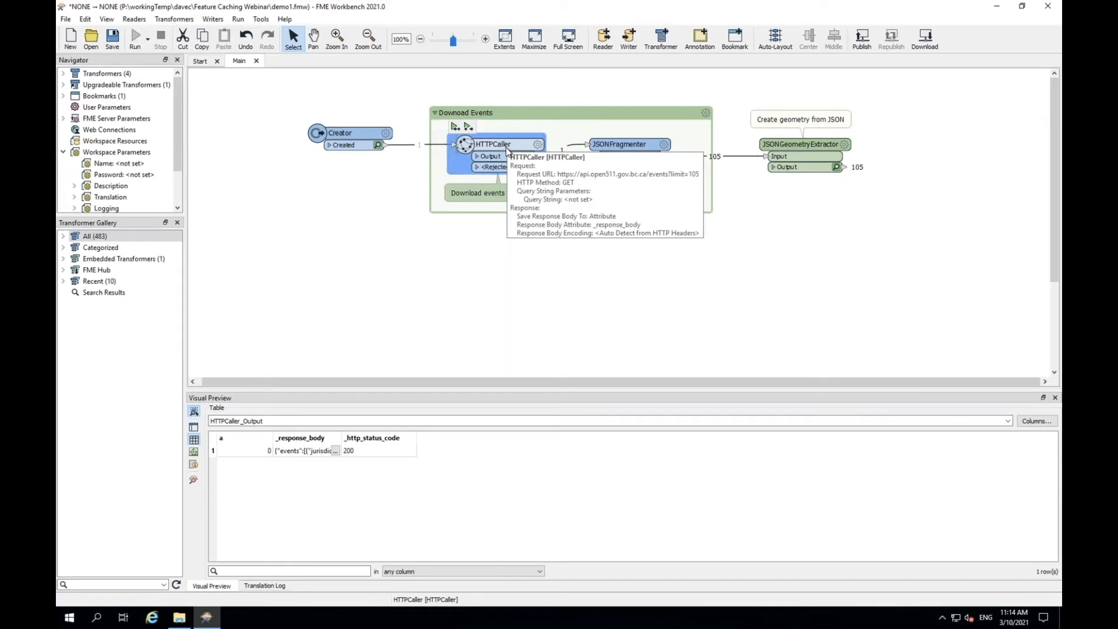
Run the workspace up to the HTTPCaller and then run it from the HTTPCaller onward.
left_click(456, 127)
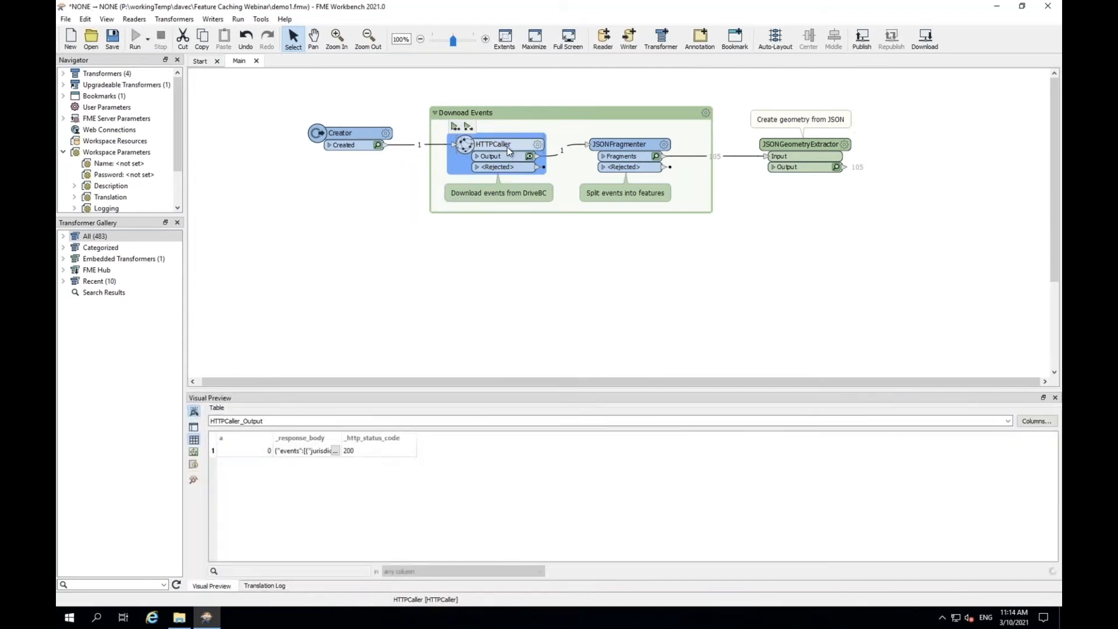
mouse_move(683, 168)
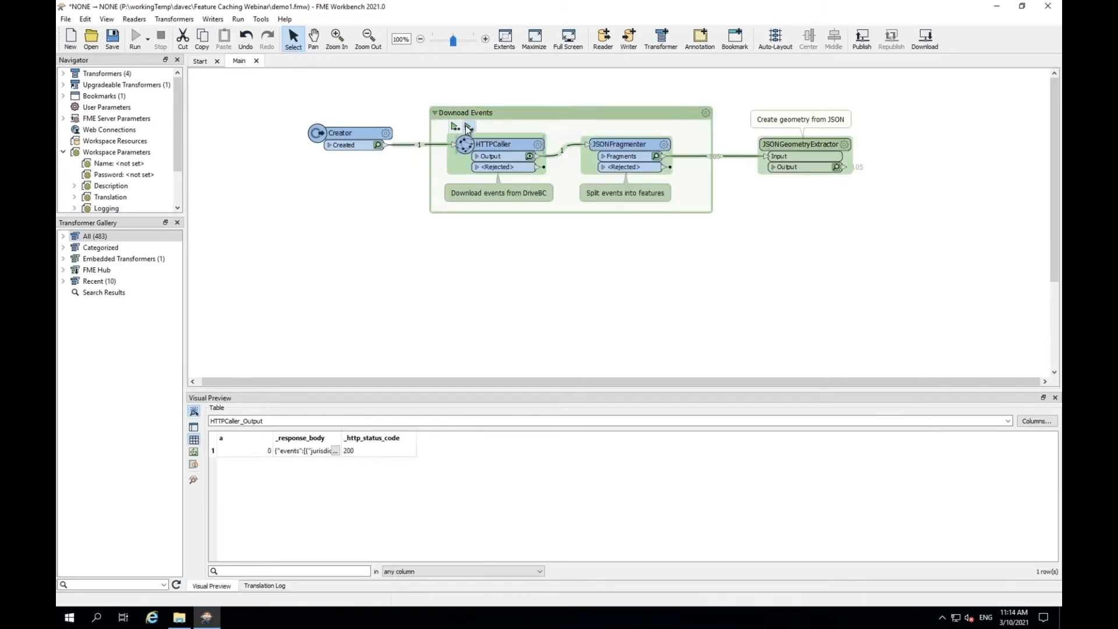
left_click(469, 128)
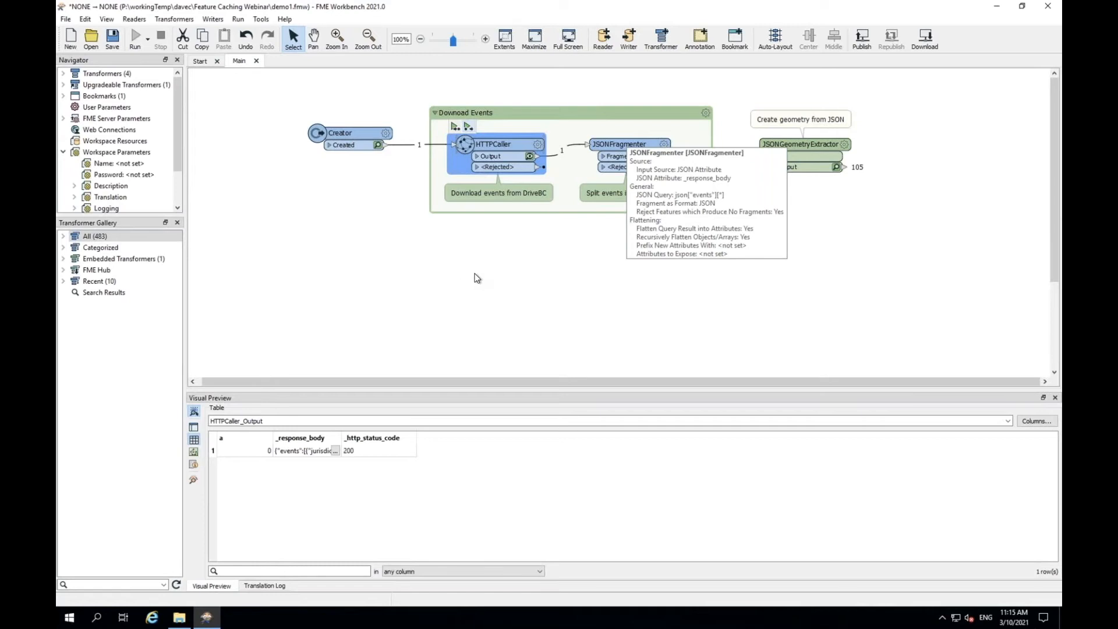
left_click(591, 135)
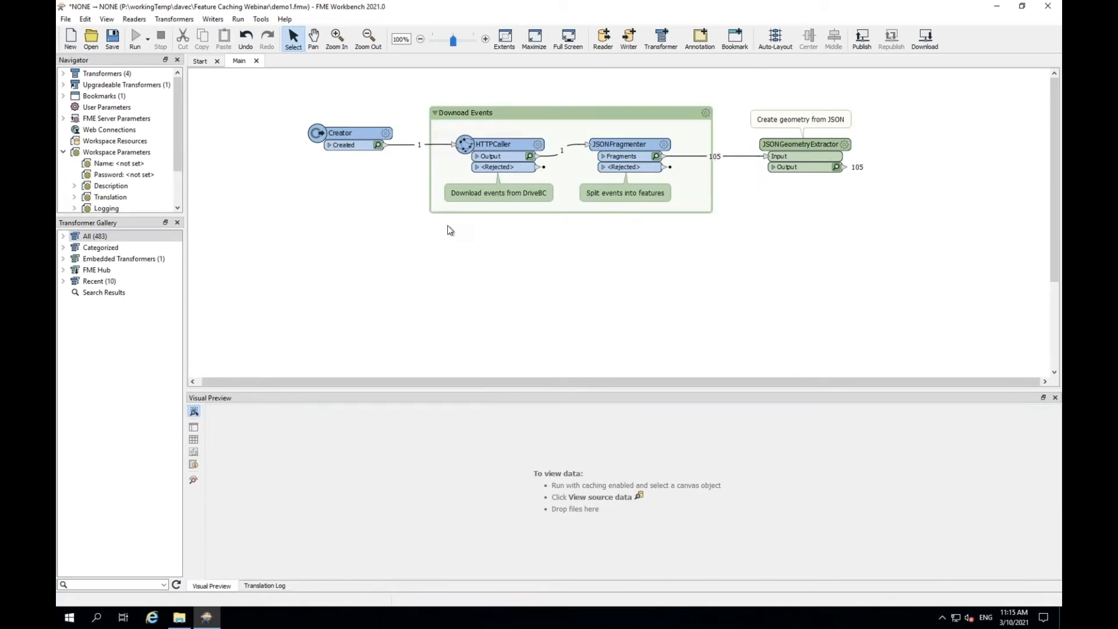
Collapse the Downoad Events bookmark and rerun the entire workspace with it collapsed.
left_click(435, 113)
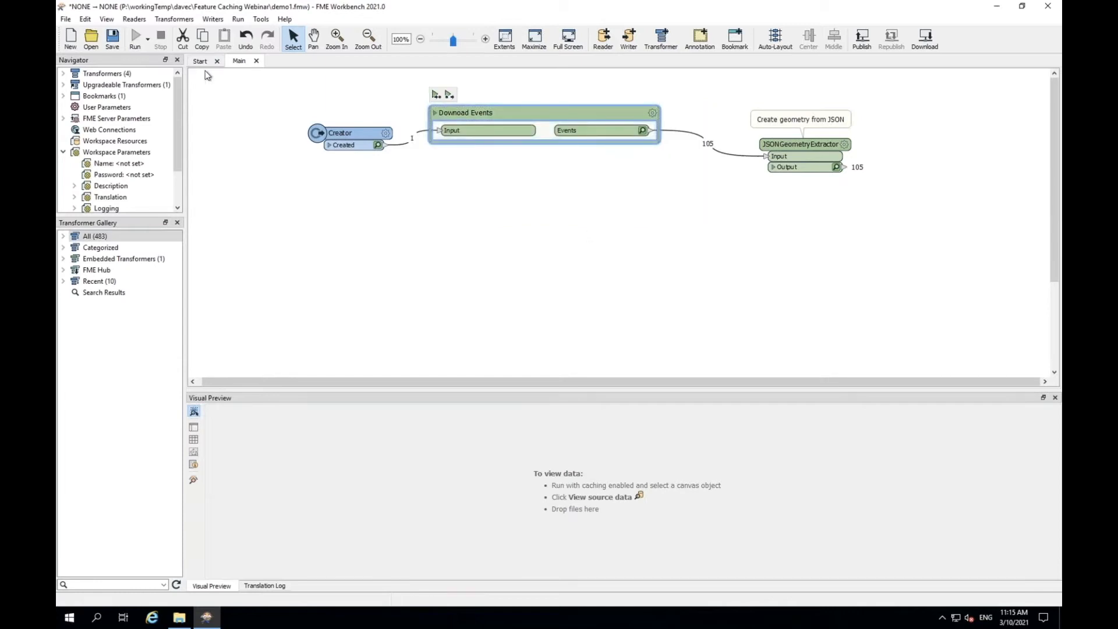
left_click(238, 19)
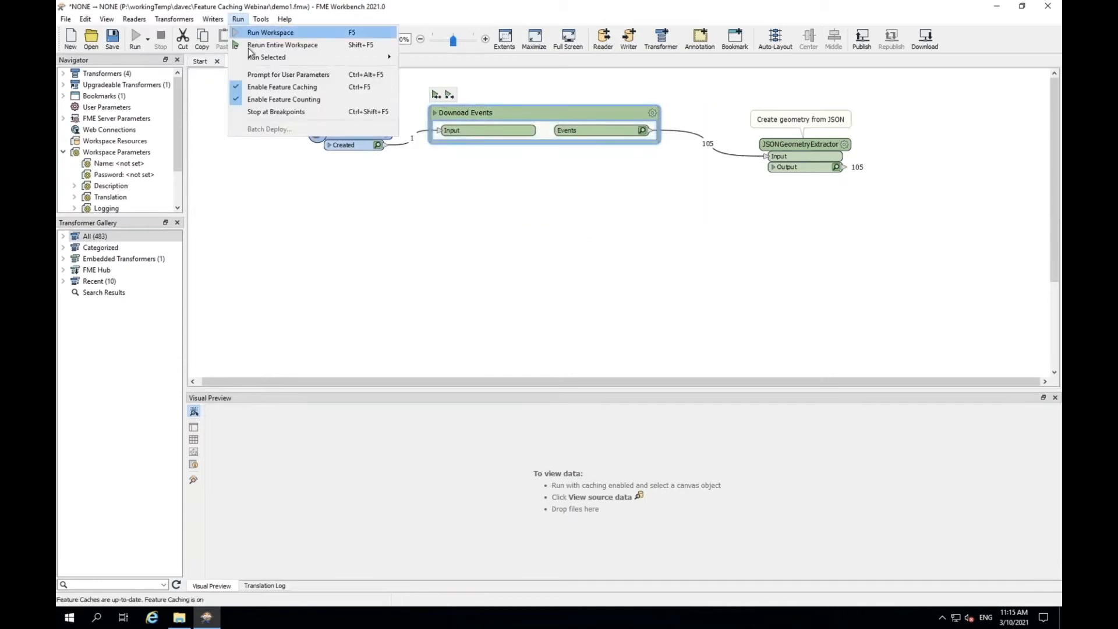
left_click(250, 47)
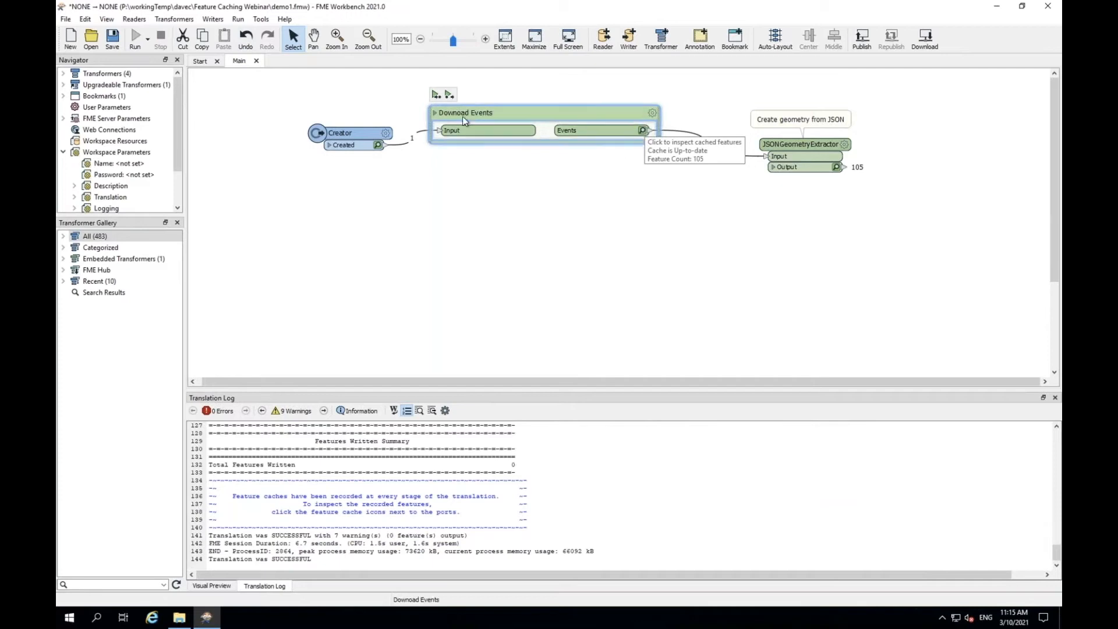
Expand the Downoad Events bookmark and move the JSONGeometryExtractor farther away to make room after the JSONFragmenter.
left_click(435, 113)
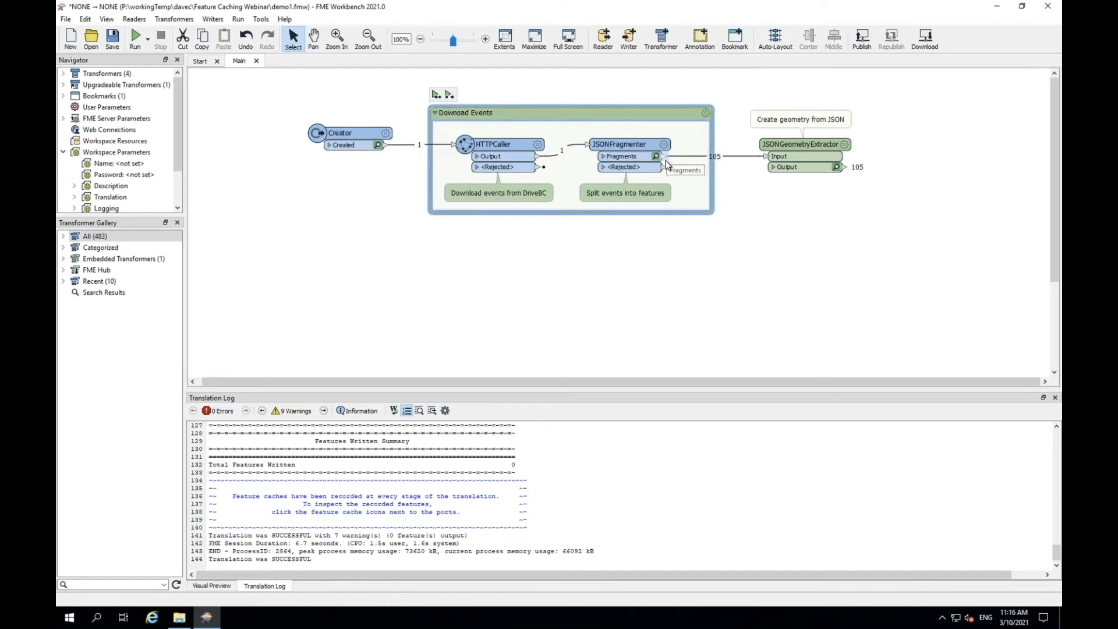
left_click_drag(790, 145, 914, 145)
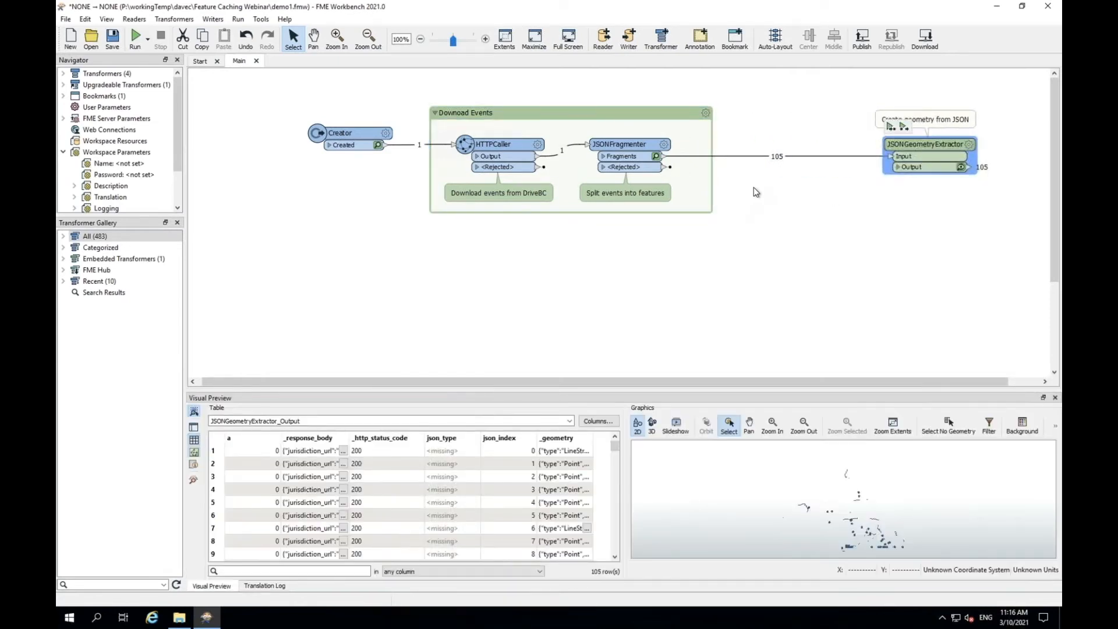
Inspect the JSONFragmenter's cached fragments and review the first record's full attribute list in a widened Feature Information window.
left_click(627, 160)
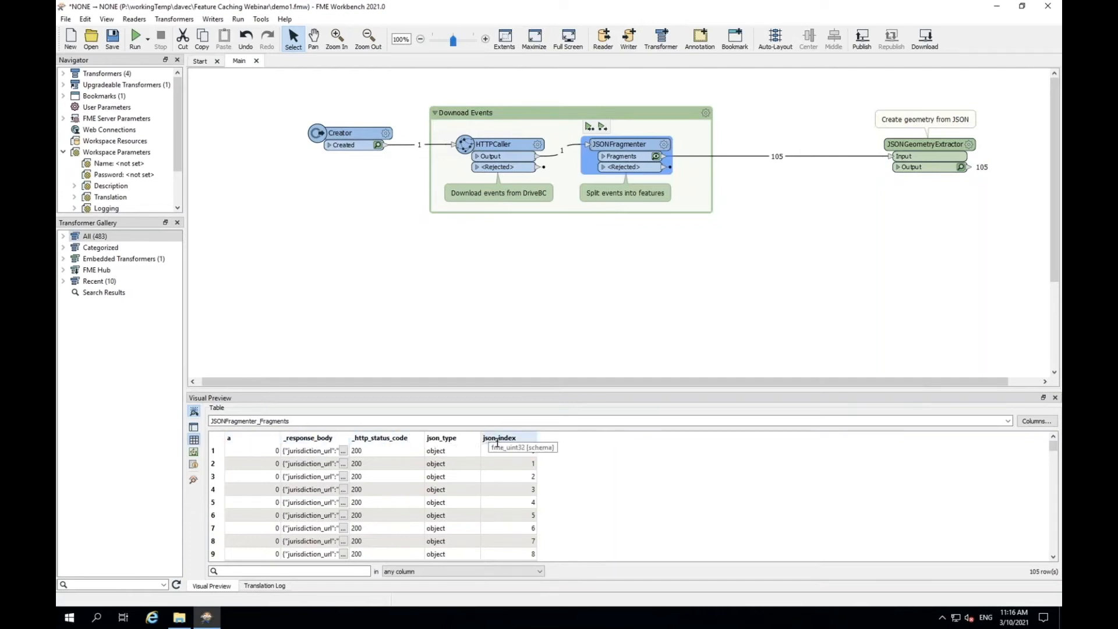
left_click(194, 466)
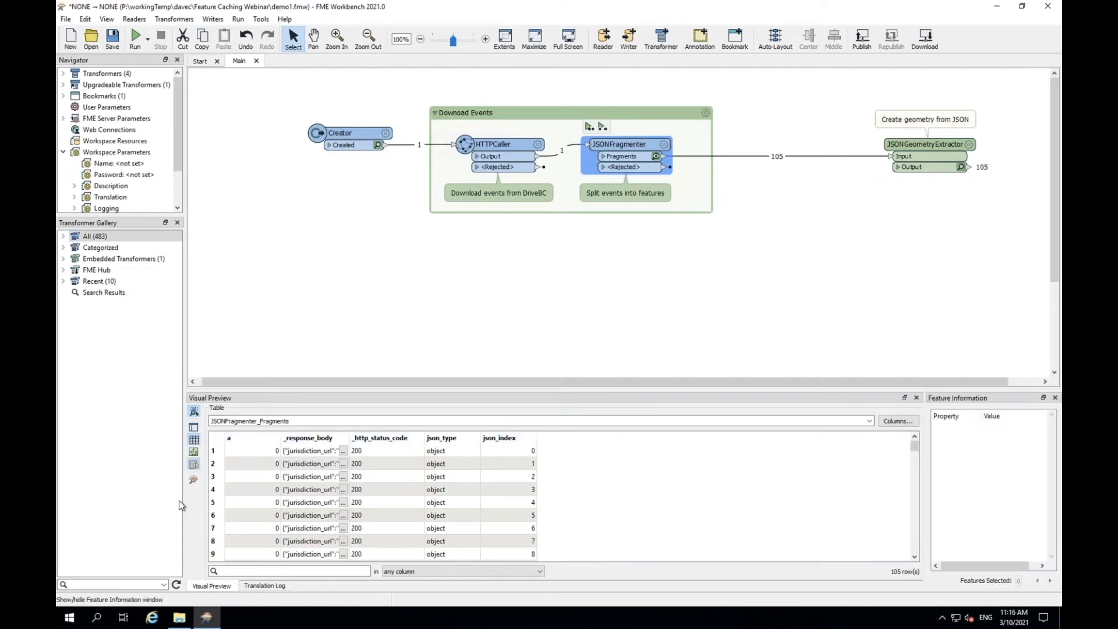
left_click(321, 452)
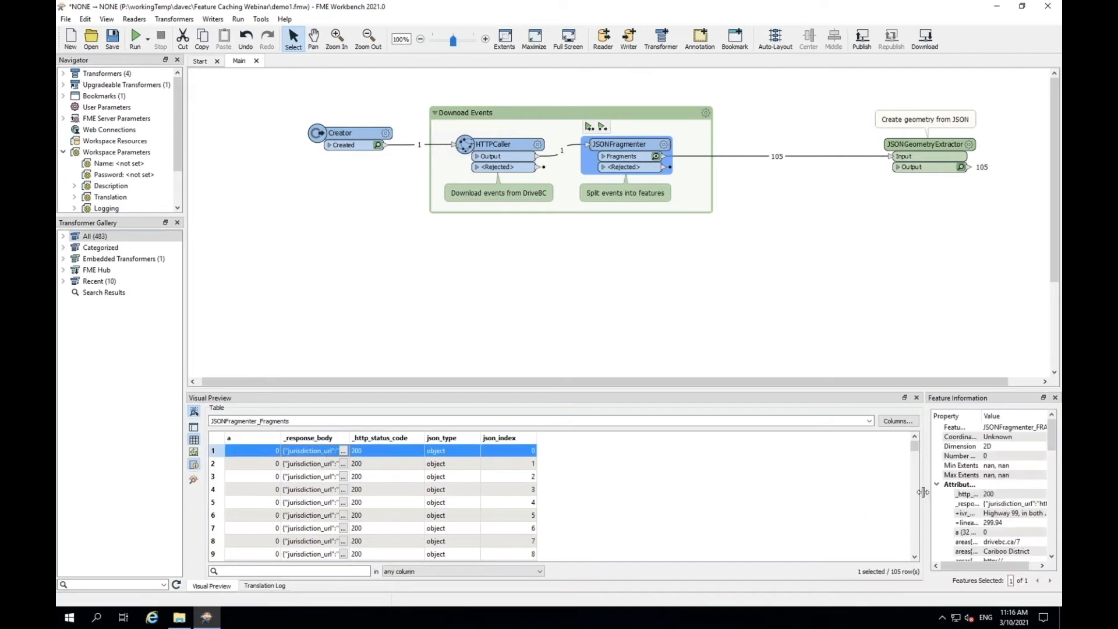
left_click_drag(923, 492, 690, 489)
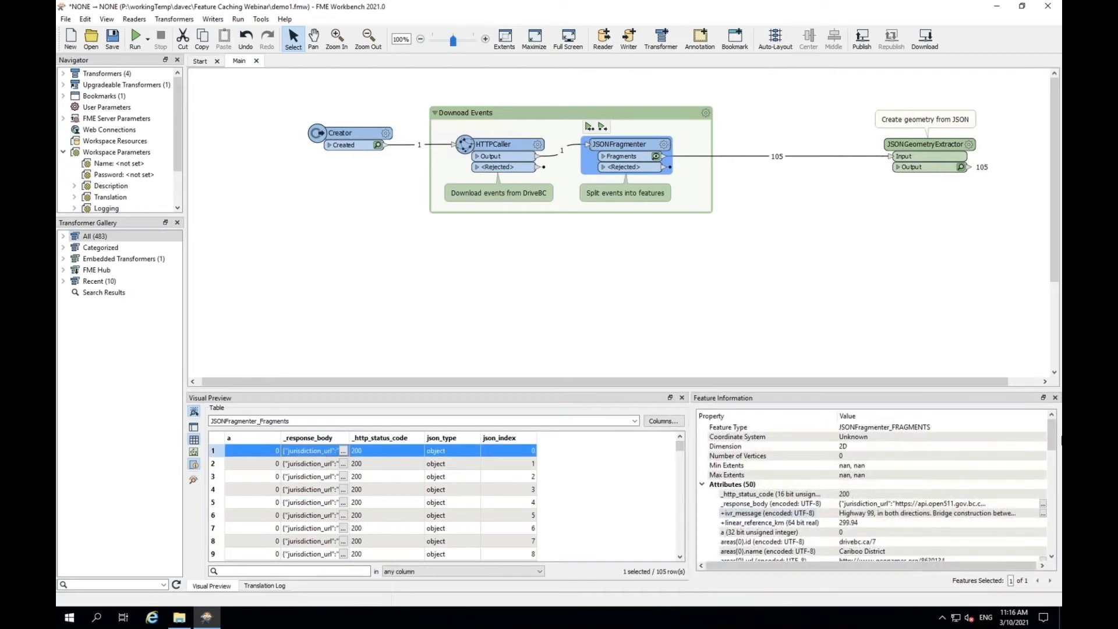
left_click_drag(1051, 432, 1049, 533)
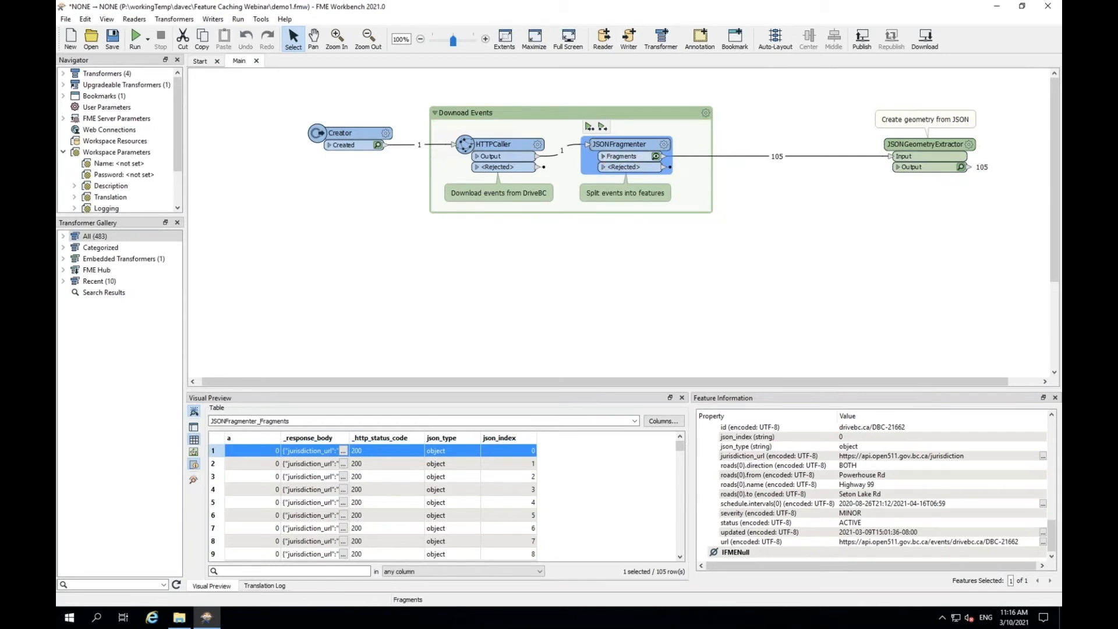
Expand the JSONFragmenter's Fragments port to list its attributes and move the "Split events into features" annotation above the transformer.
left_click(603, 156)
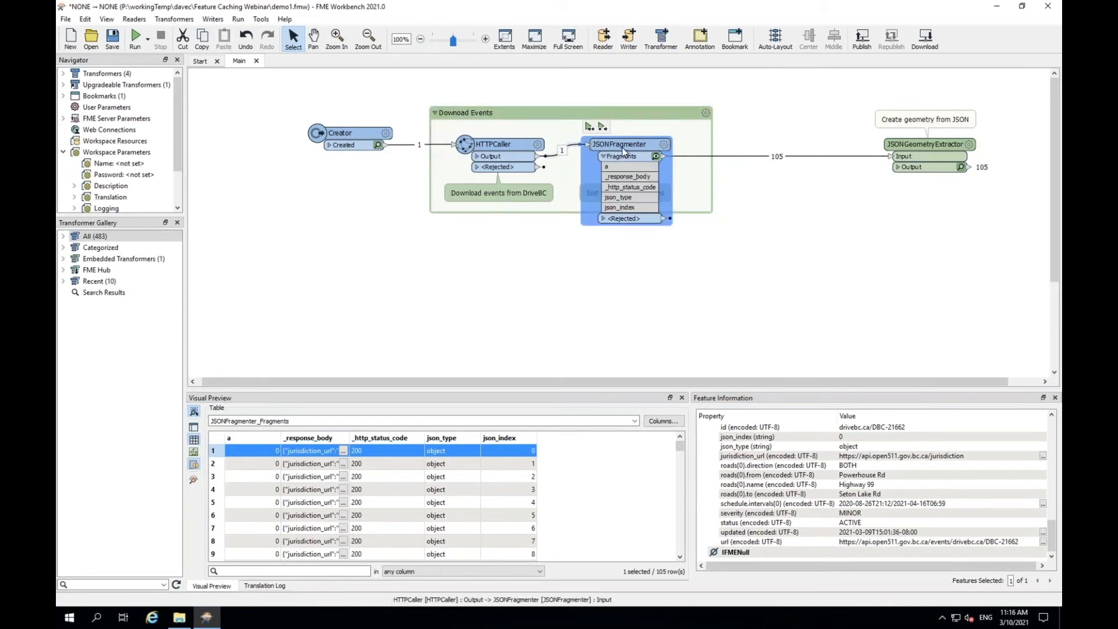
mouse_move(622, 148)
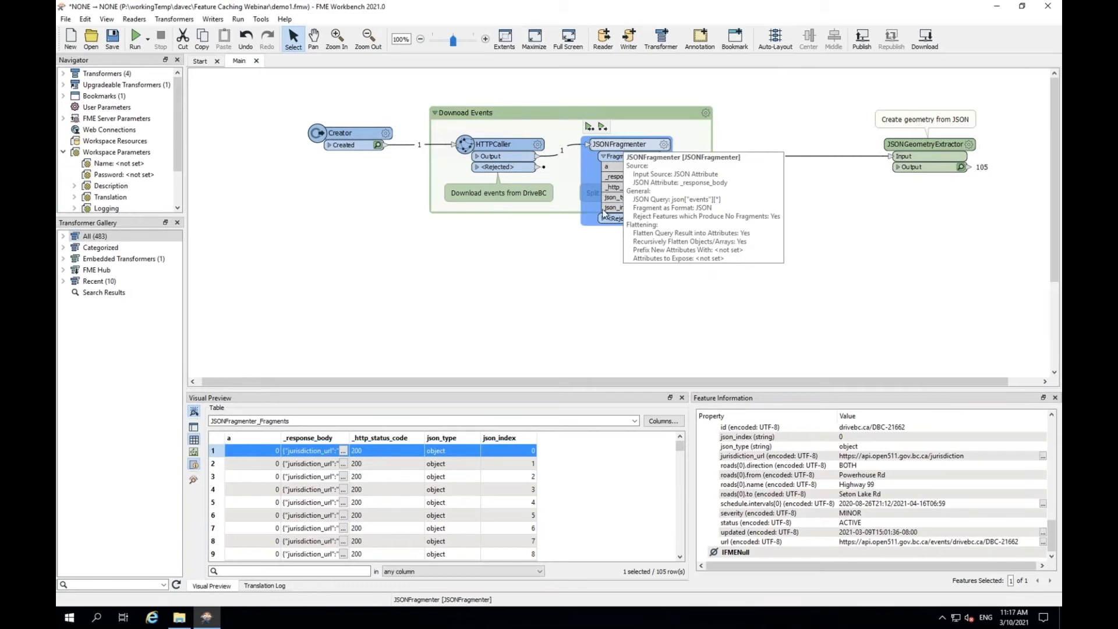
left_click(581, 261)
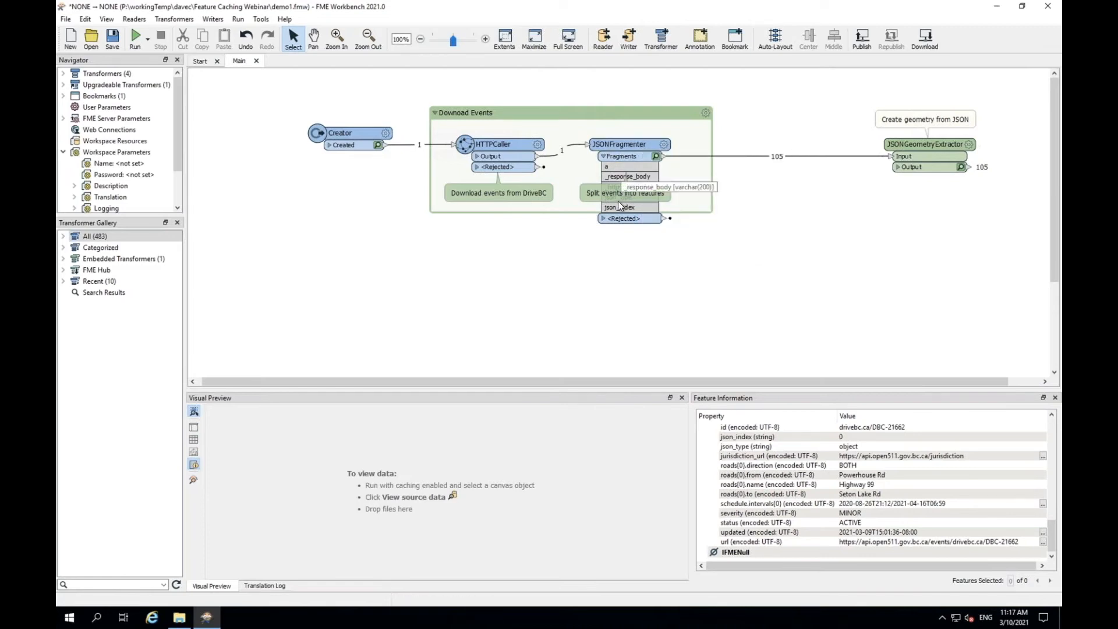
mouse_move(624, 197)
left_mouse_down()
mouse_move(608, 162)
mouse_move(619, 103)
left_mouse_up()
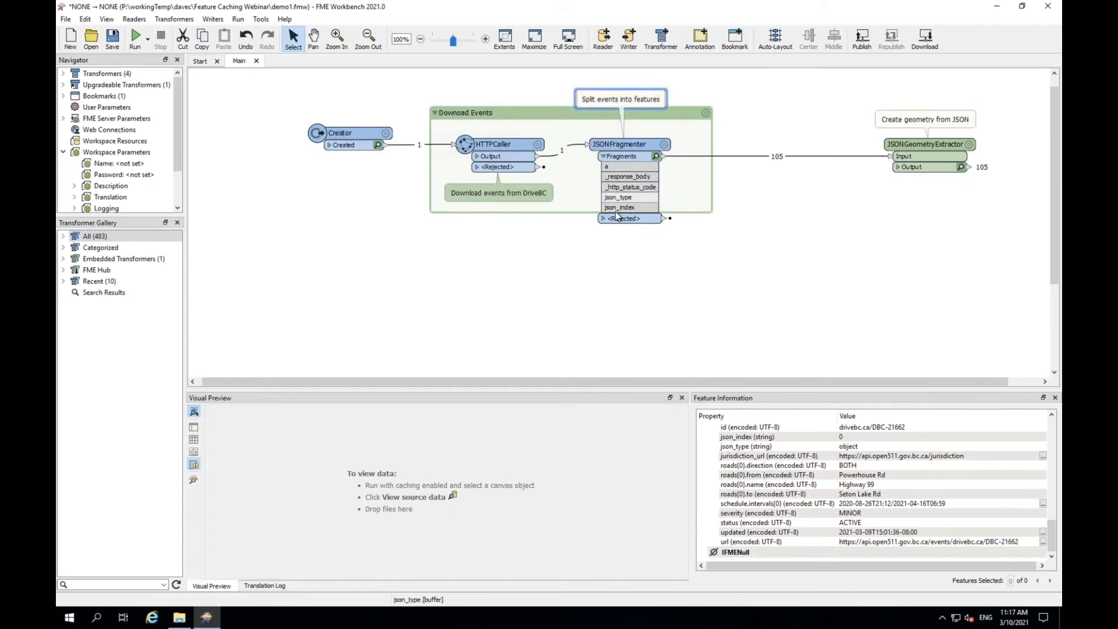
Check the Attributes to Expose list in the JSONFragmenter parameters and leave the dialogs without changes.
left_click(665, 145)
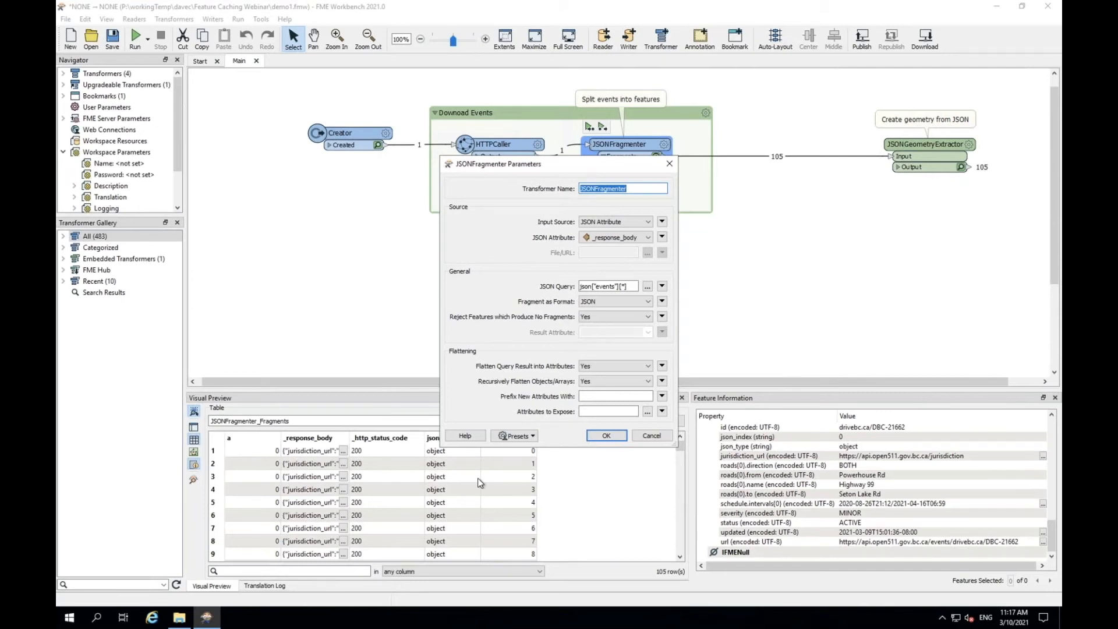
left_click(648, 414)
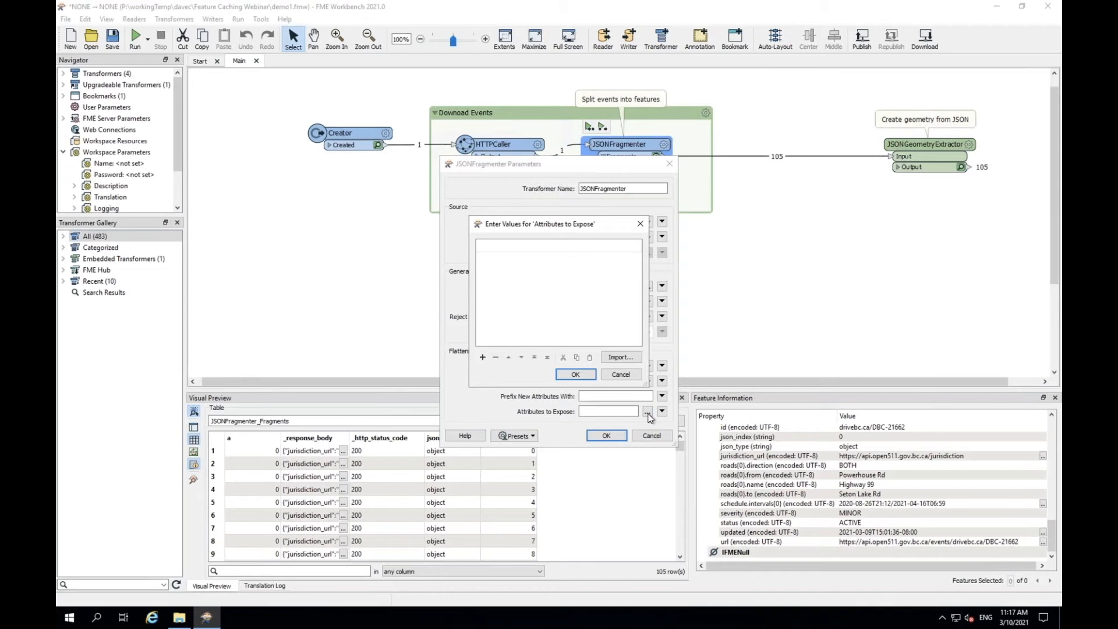
left_click(507, 247)
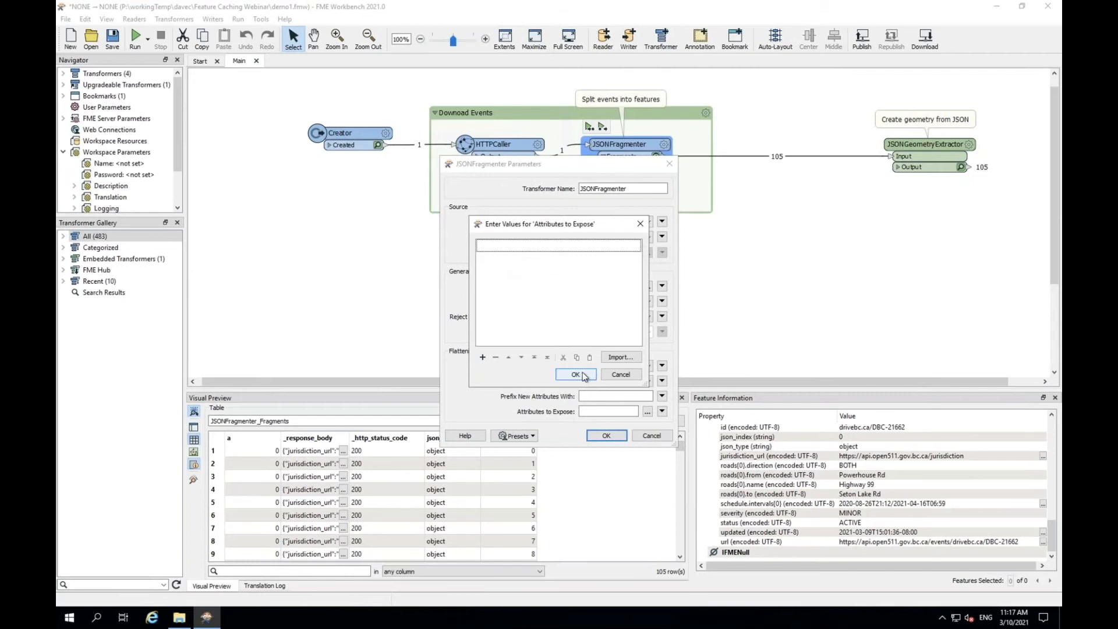
left_click(612, 375)
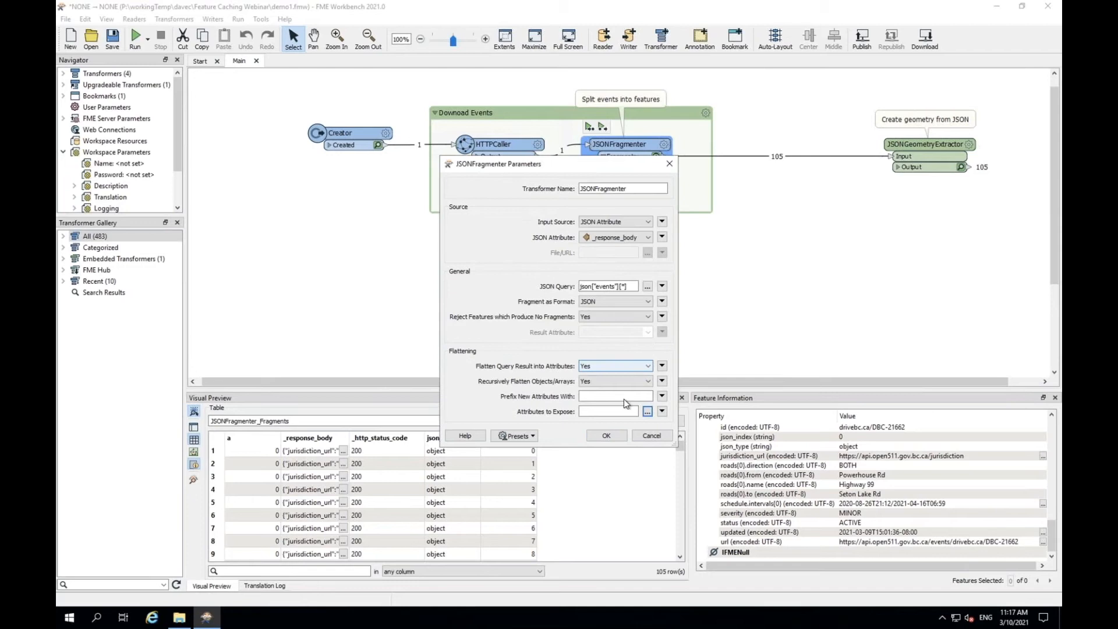
left_click(652, 437)
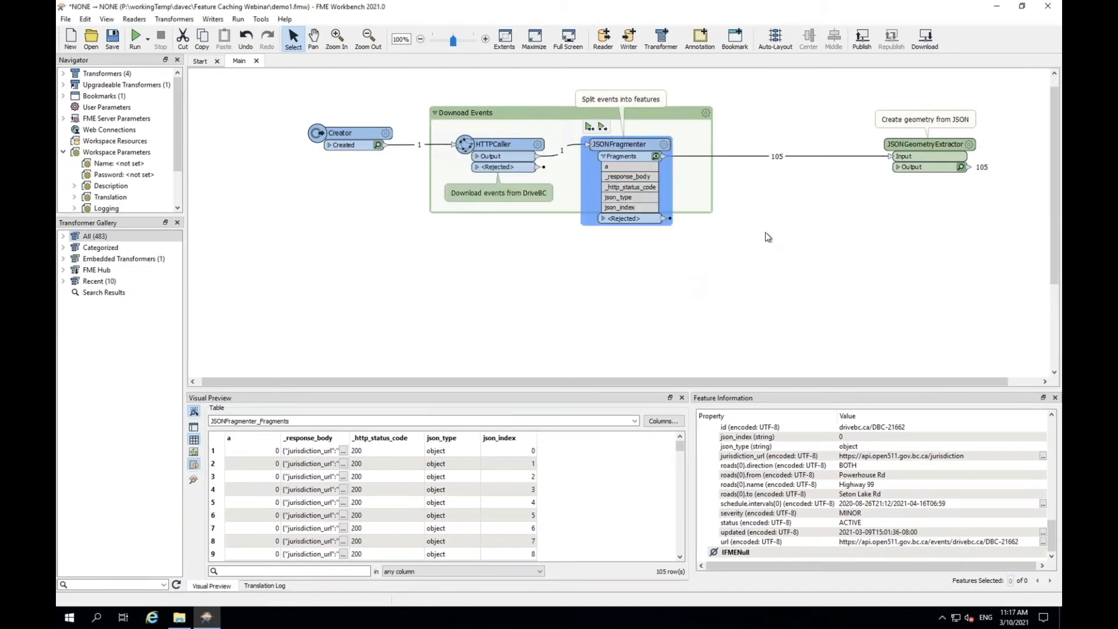
Insert an AttributeExposer on the connection between the JSONFragmenter and the JSONGeometryExtractor.
left_click(749, 156)
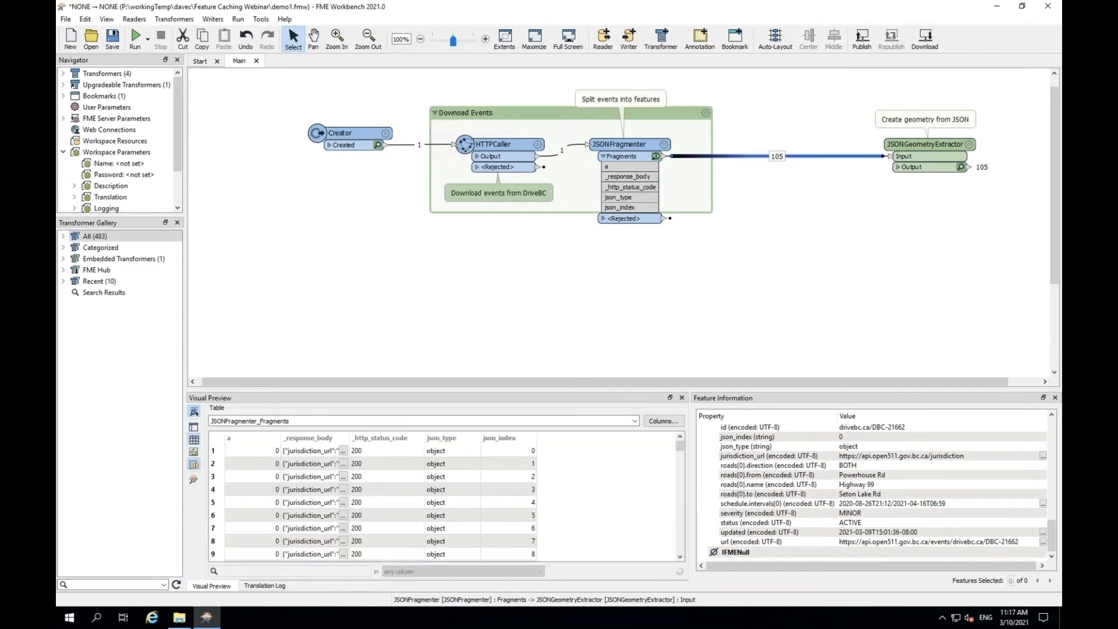
type("attribu")
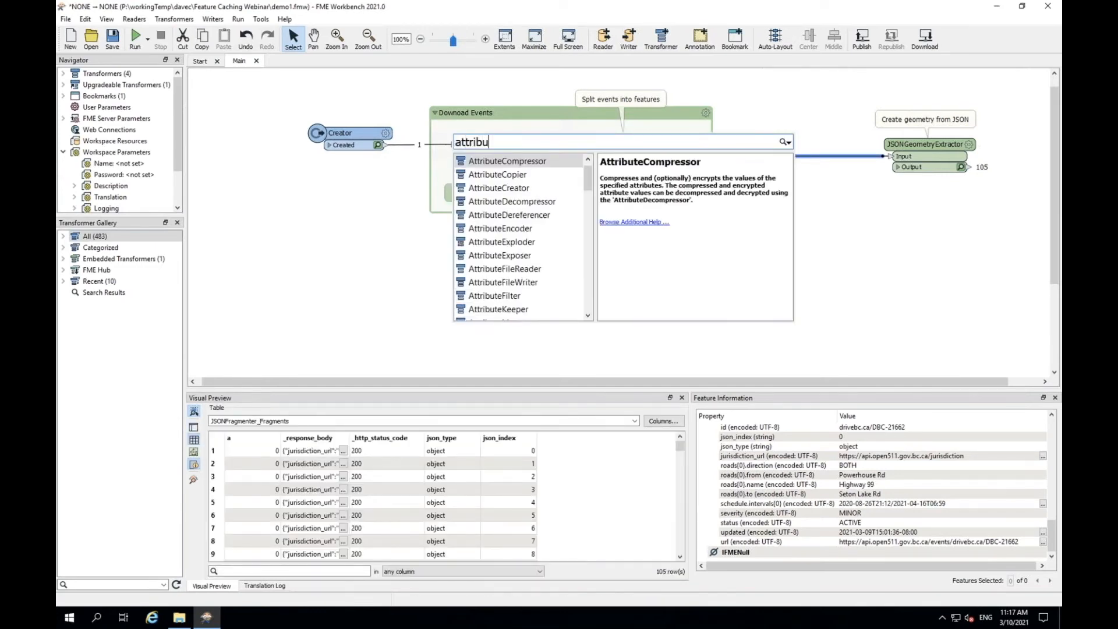
double_click(520, 257)
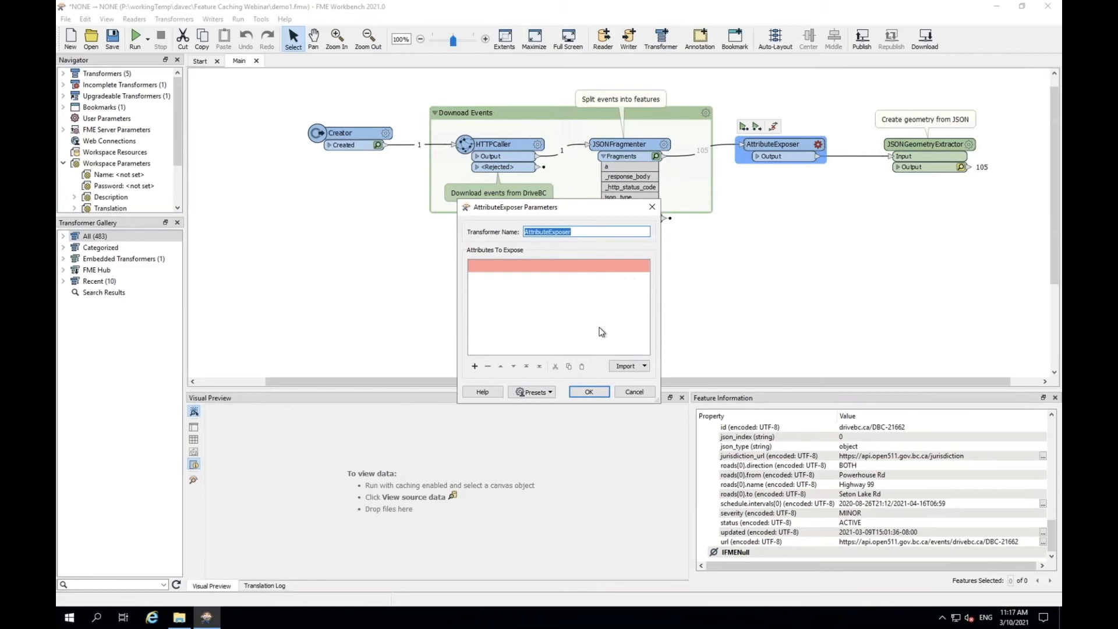
Import all attributes from the feature cache into the AttributeExposer's Attributes To Expose list and accept the parameters.
left_click(627, 368)
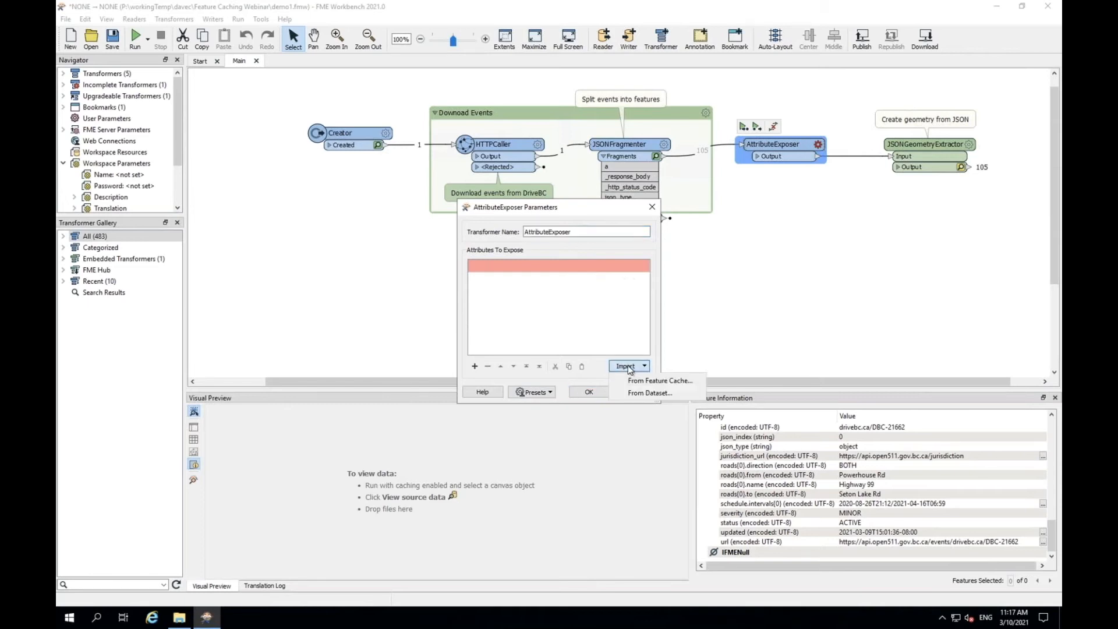
left_click(653, 382)
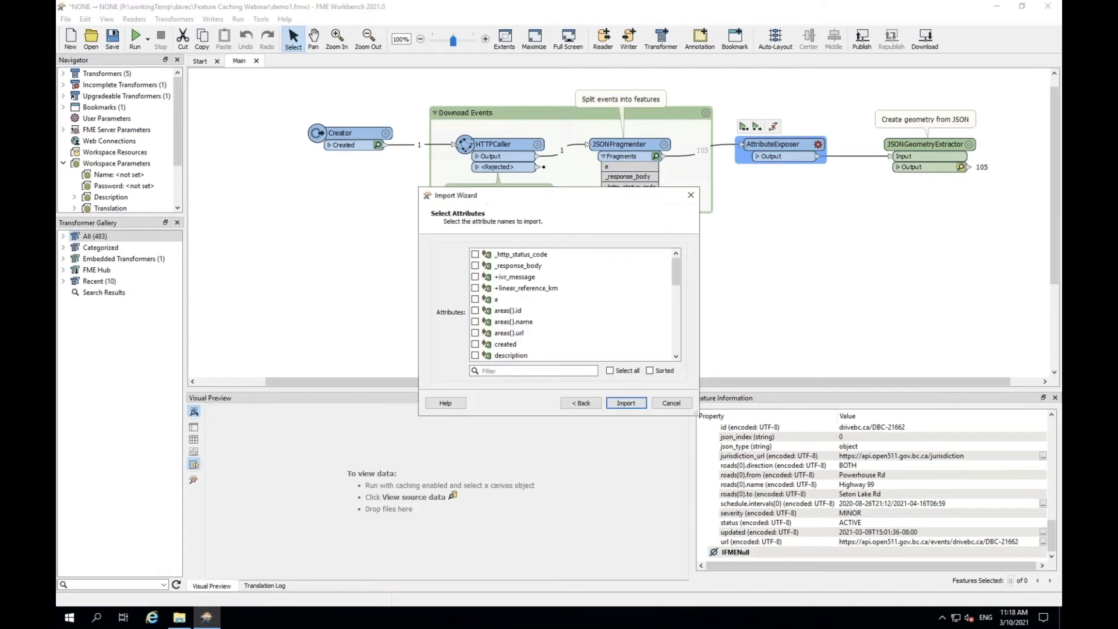
scroll(676, 320, "down", 10)
left_click(609, 370)
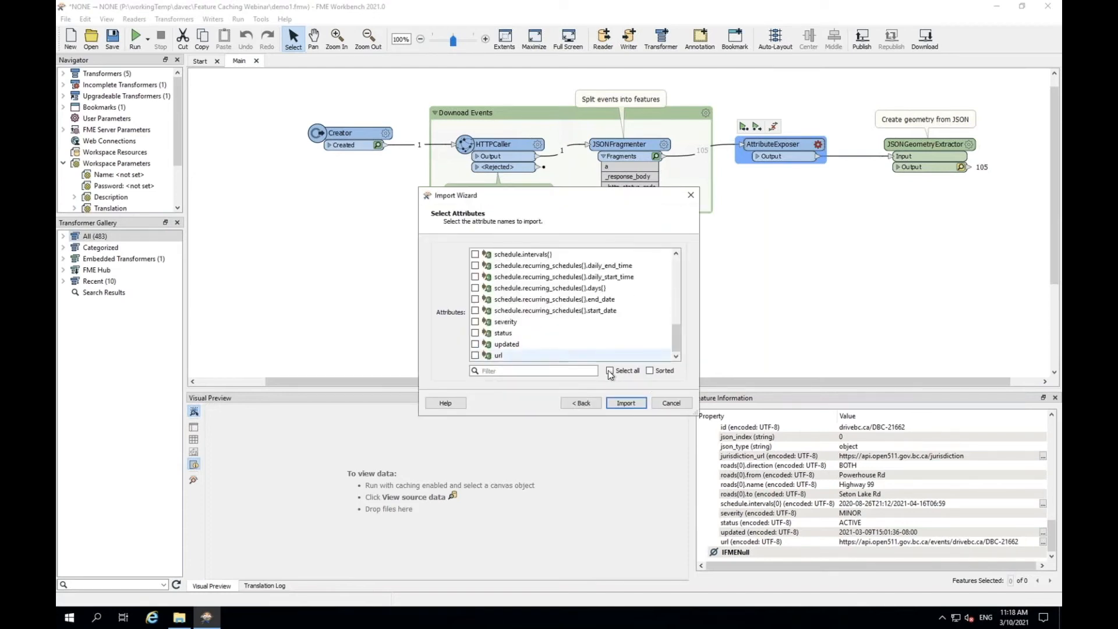
left_click(626, 403)
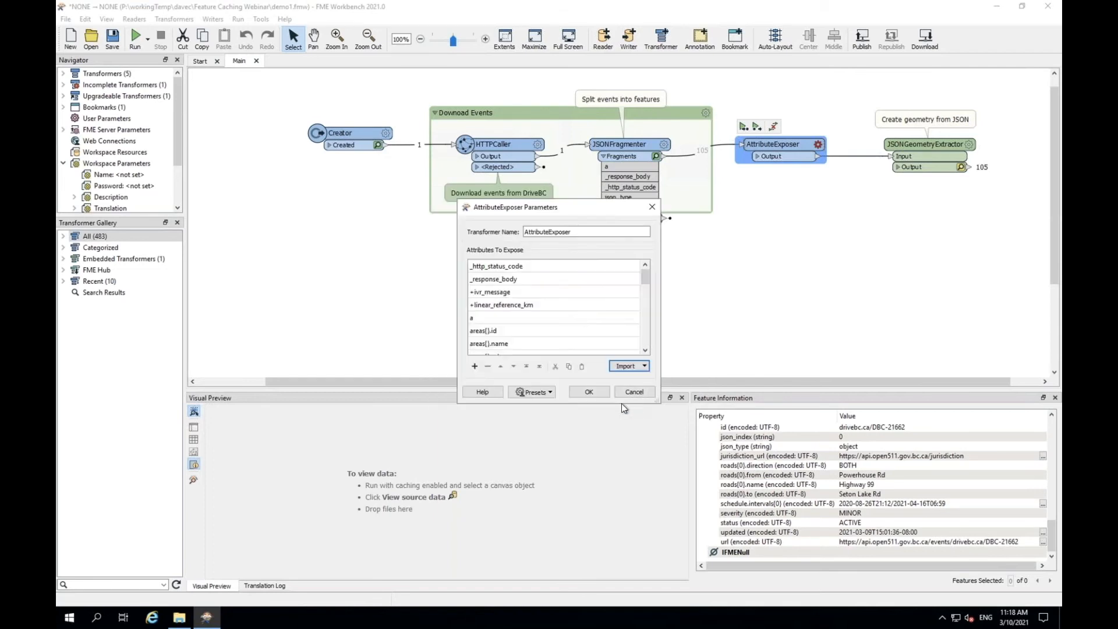
left_click(590, 392)
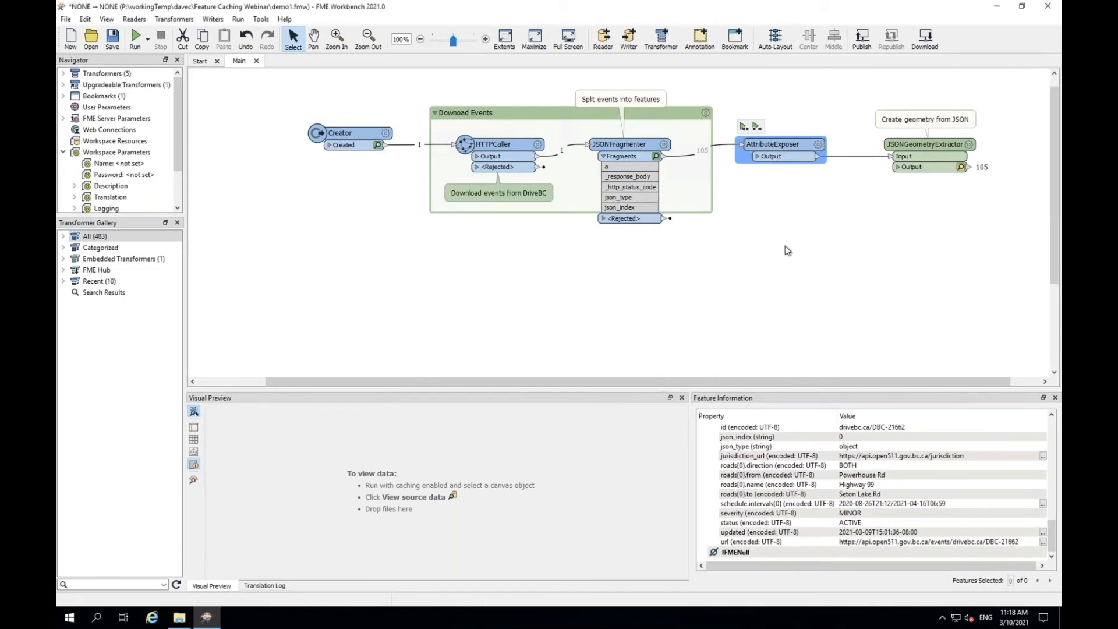
Expand the AttributeExposer's Output port to list its attributes and move the JSONGeometryExtractor farther away from it.
left_click(758, 157)
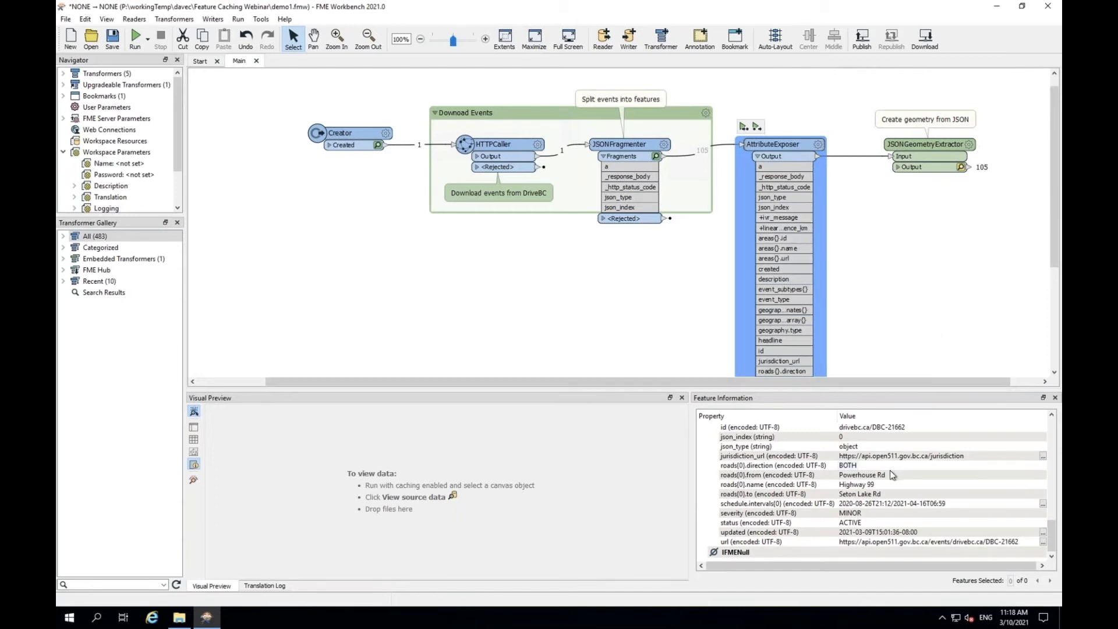
mouse_move(1056, 152)
left_mouse_down()
mouse_move(1061, 263)
mouse_move(1059, 154)
left_mouse_up()
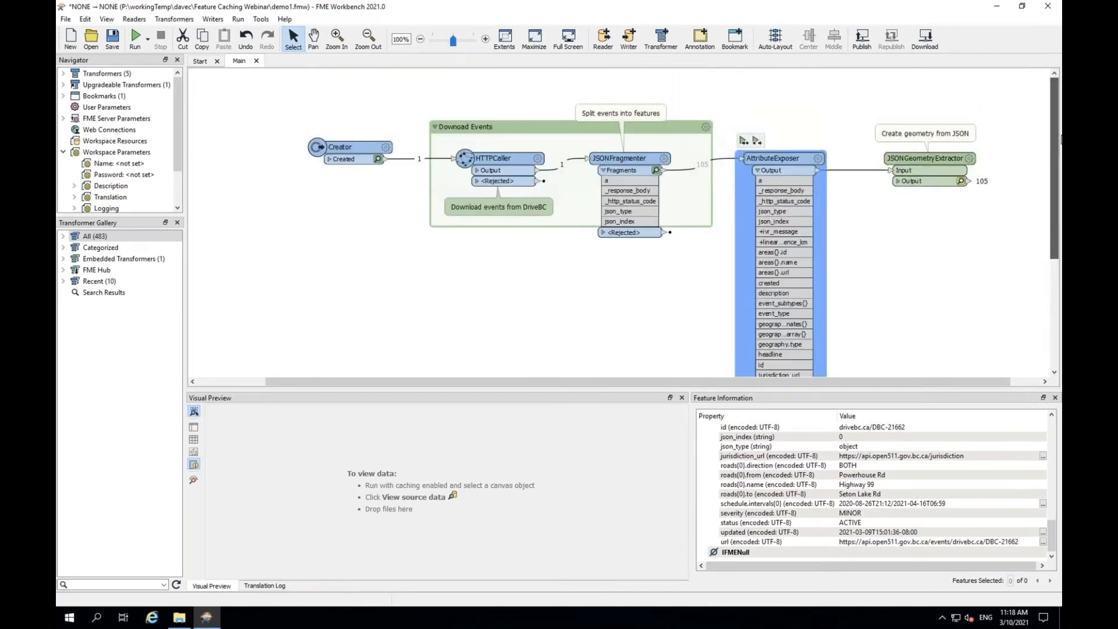
left_click_drag(922, 158, 1015, 158)
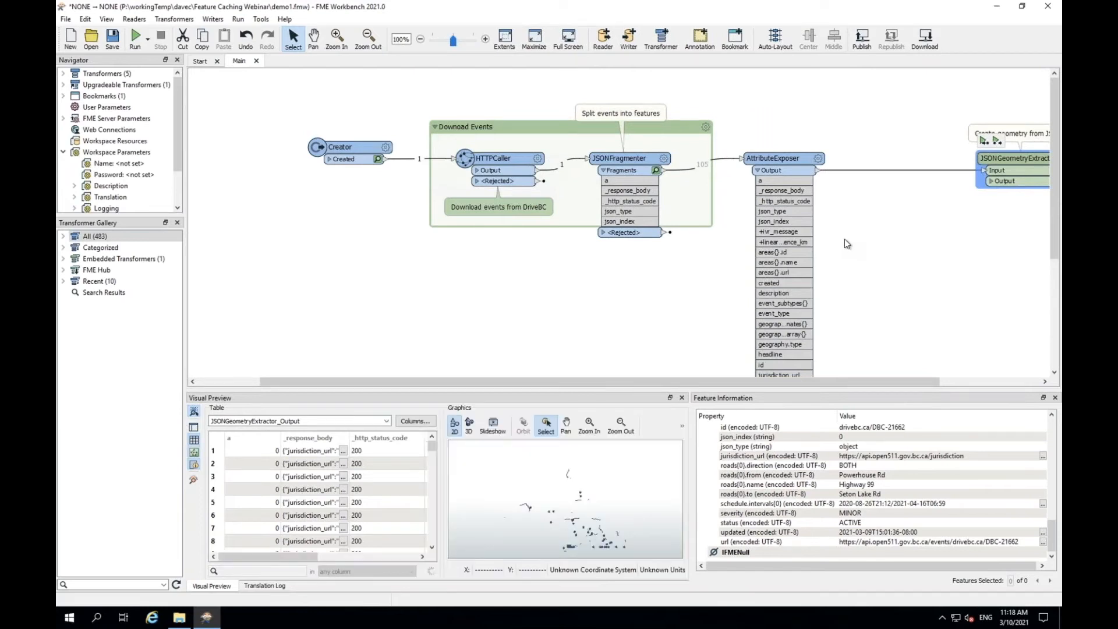
Run the workspace up to the AttributeExposer and collapse the attribute list on its Output port.
mouse_move(762, 163)
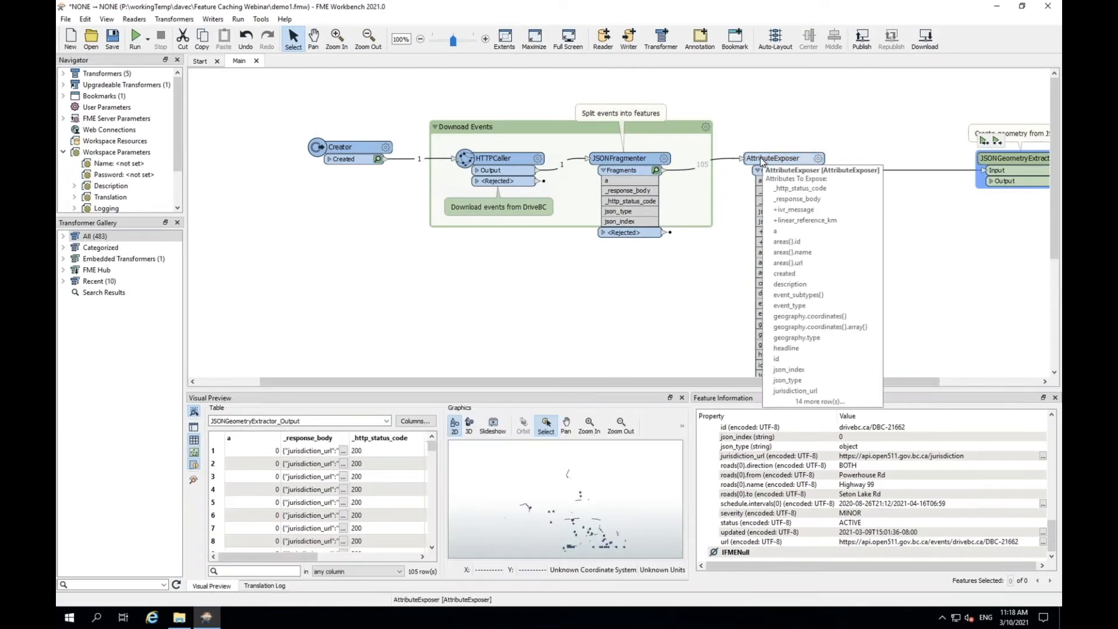
right_click(761, 160)
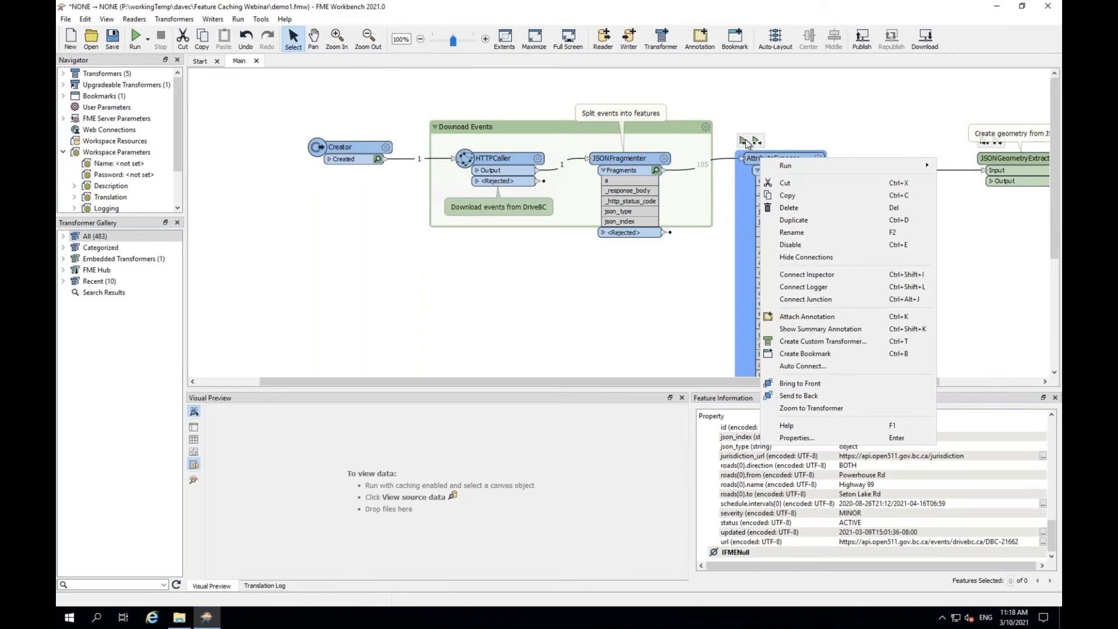
left_click(748, 143)
left_click(746, 142)
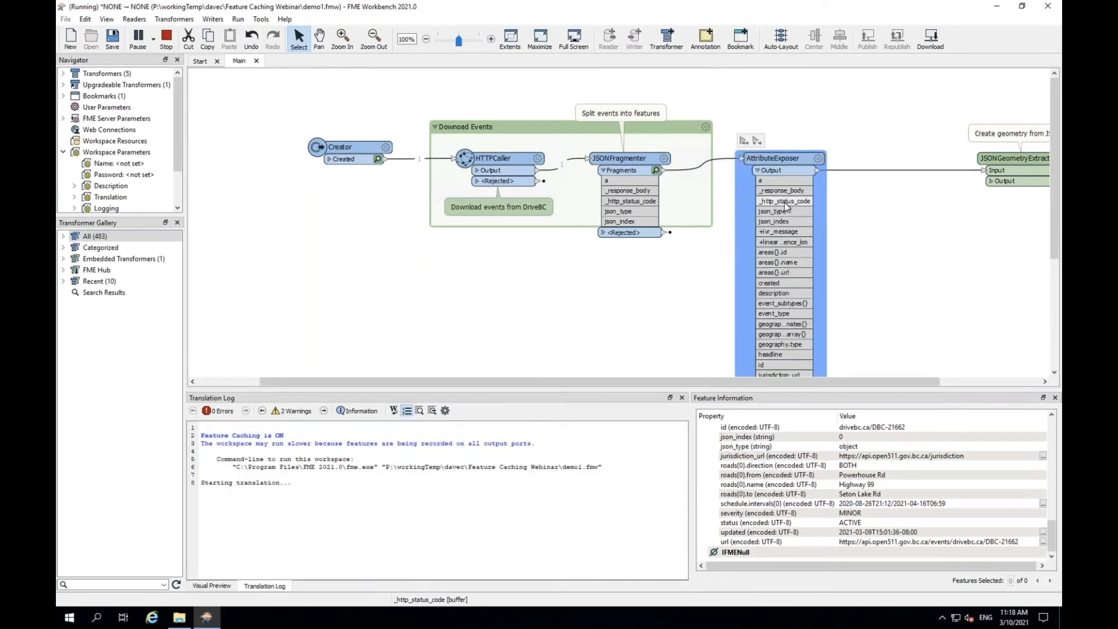
left_click(757, 171)
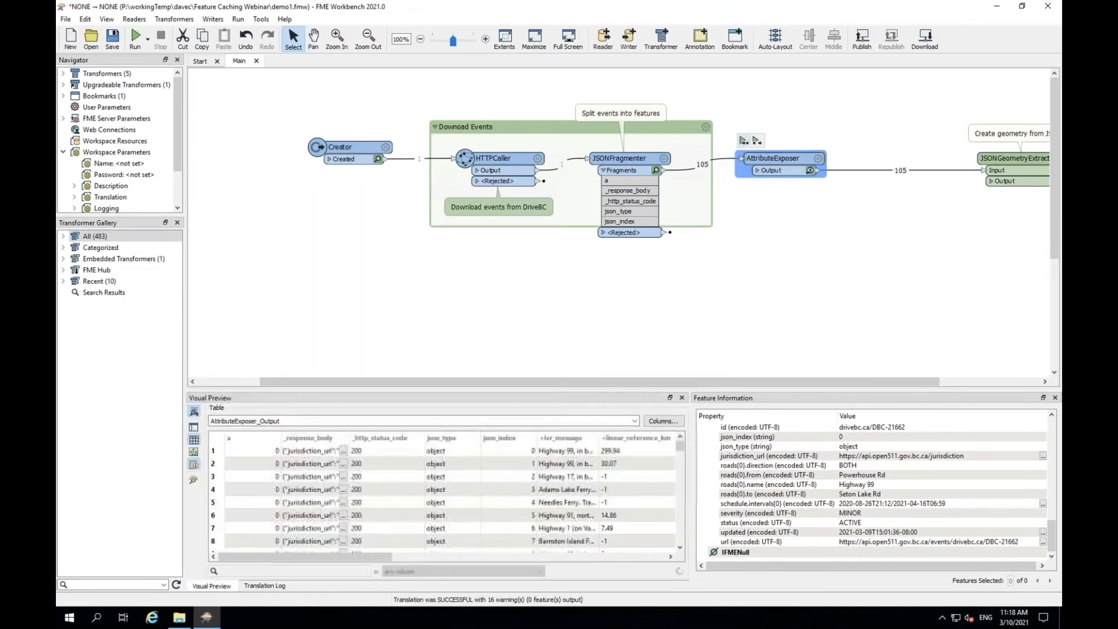
left_click(857, 188)
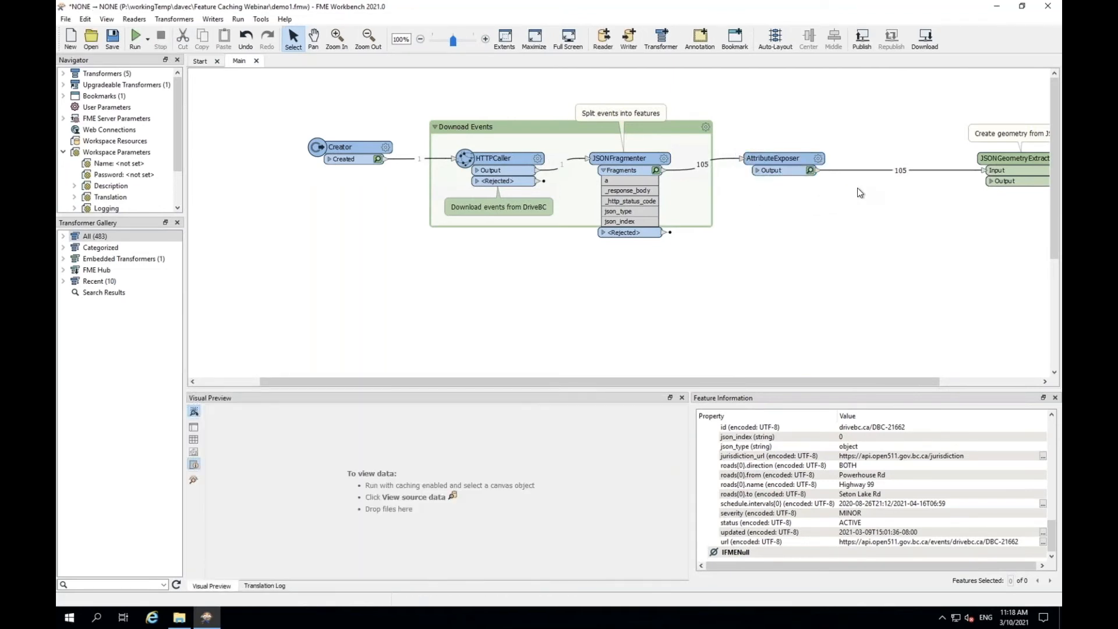
Insert a Tester on the connection between the AttributeExposer and the JSONGeometryExtractor.
left_click(870, 170)
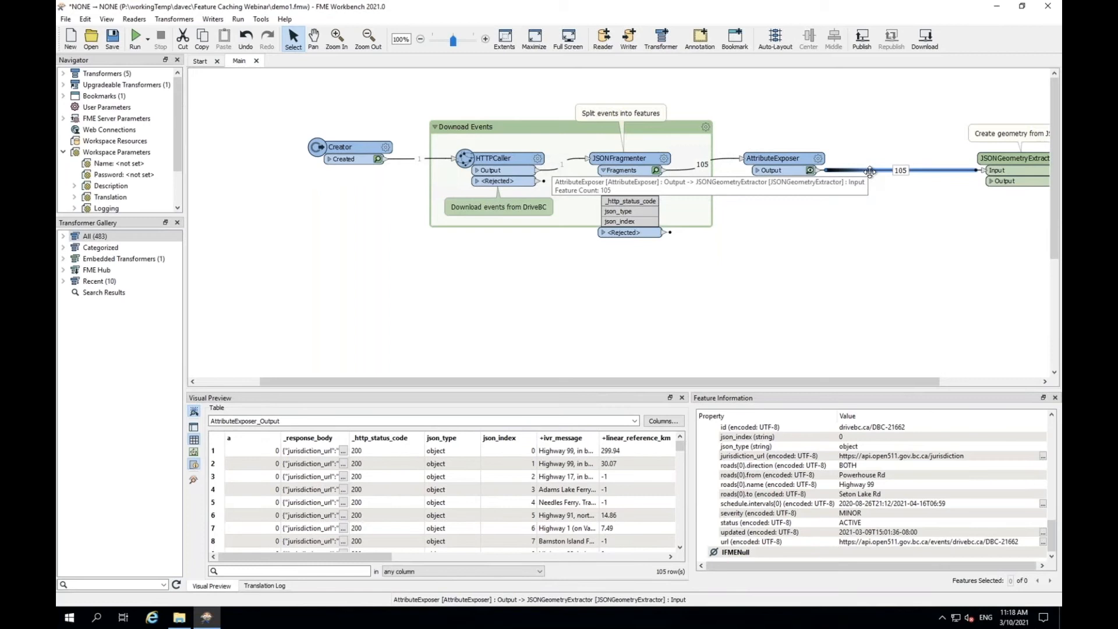
type("tester")
key("Return")
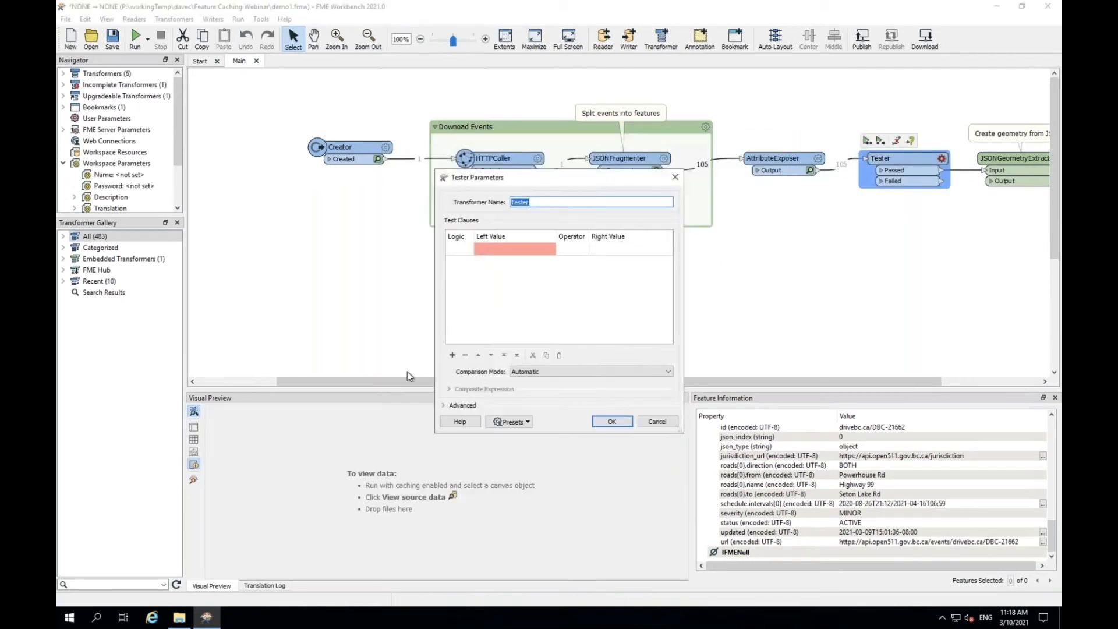
Define the Tester clause event_type = CONSTRUCTION, choosing the right value from the cached values, and accept the parameters.
left_click(510, 249)
left_click(550, 248)
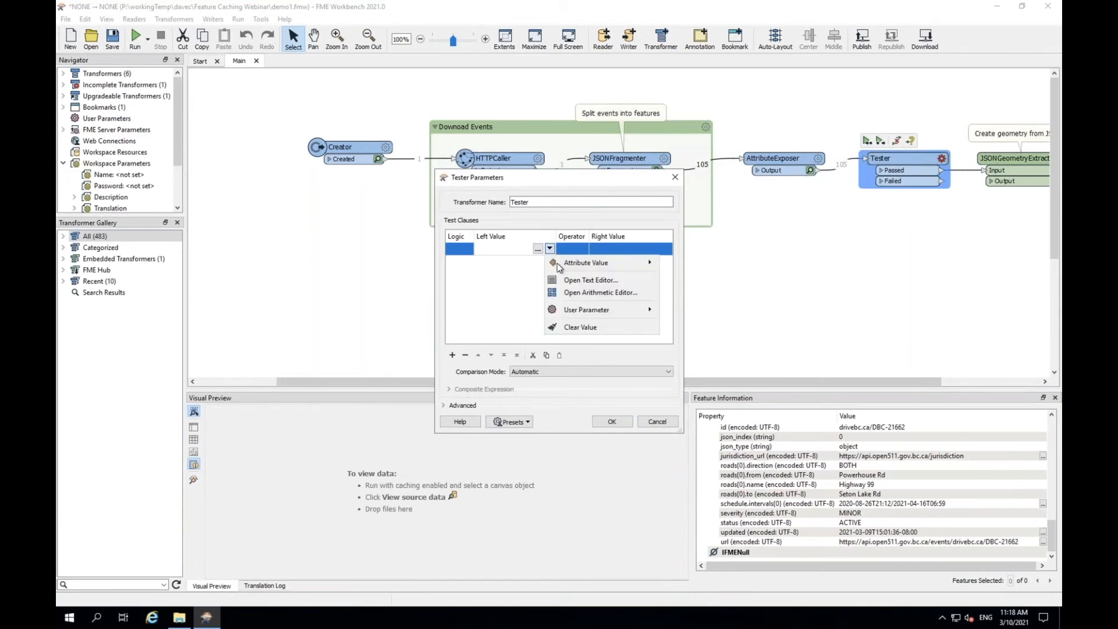
mouse_move(583, 263)
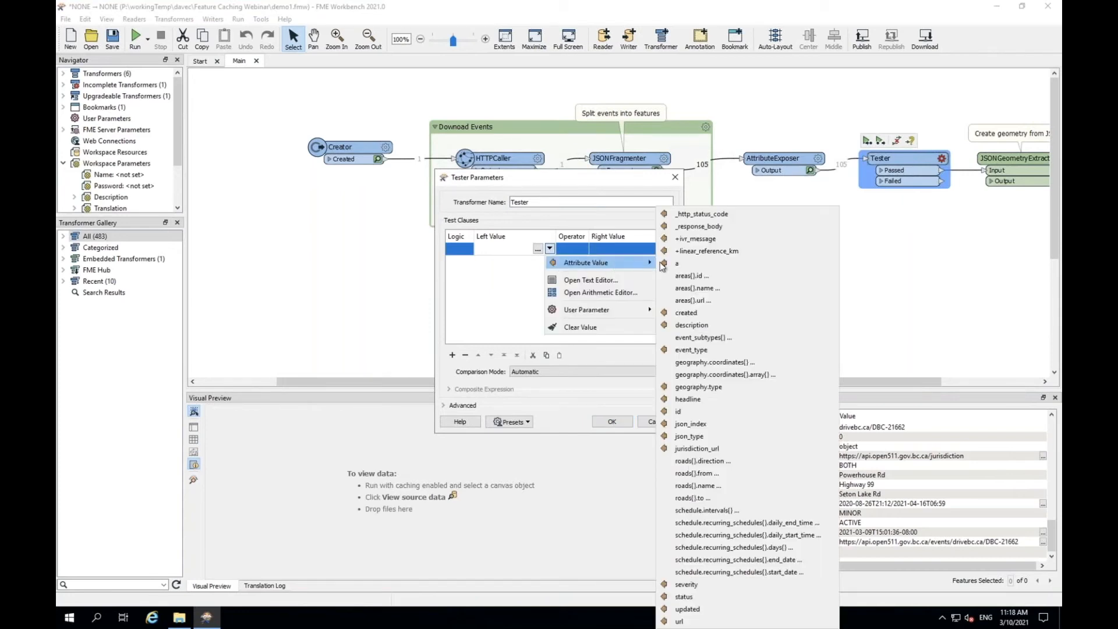
left_click(696, 350)
left_click(619, 250)
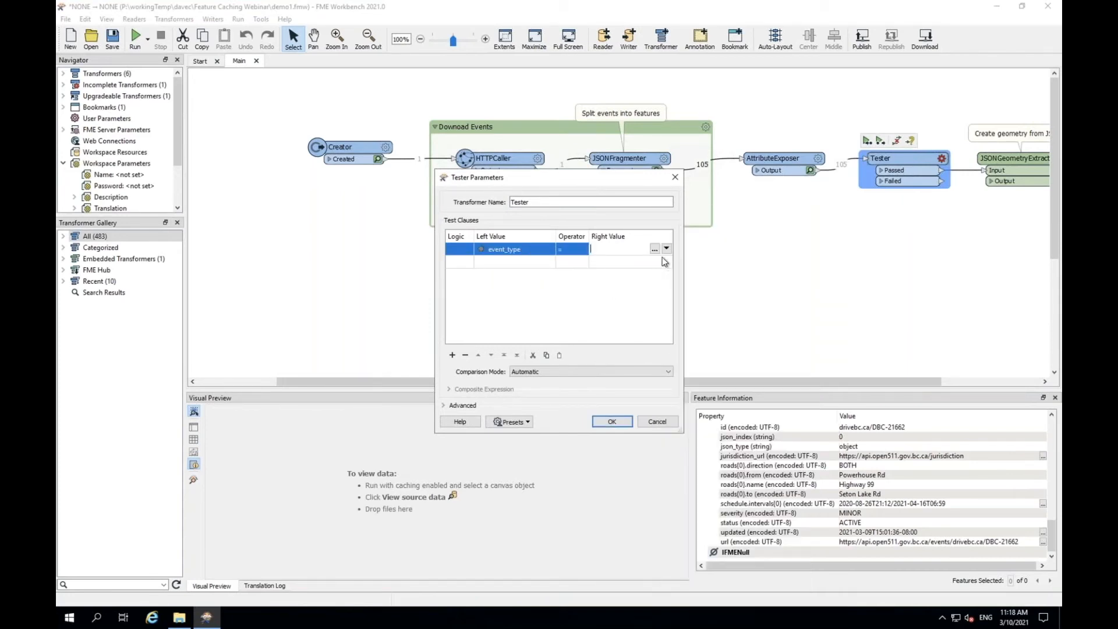
left_click(667, 249)
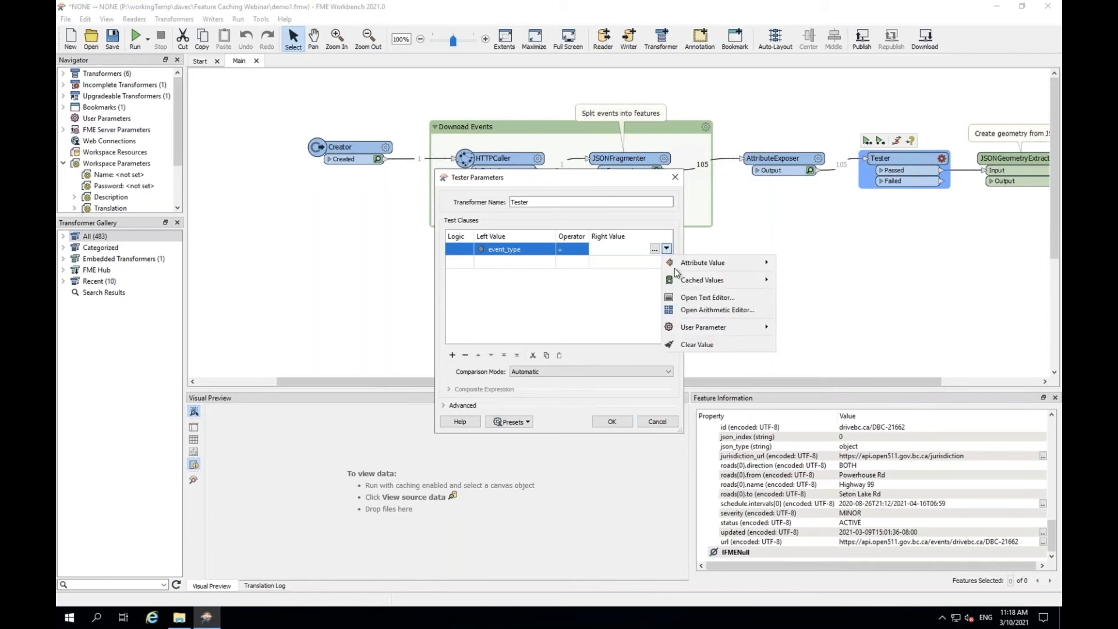
mouse_move(697, 284)
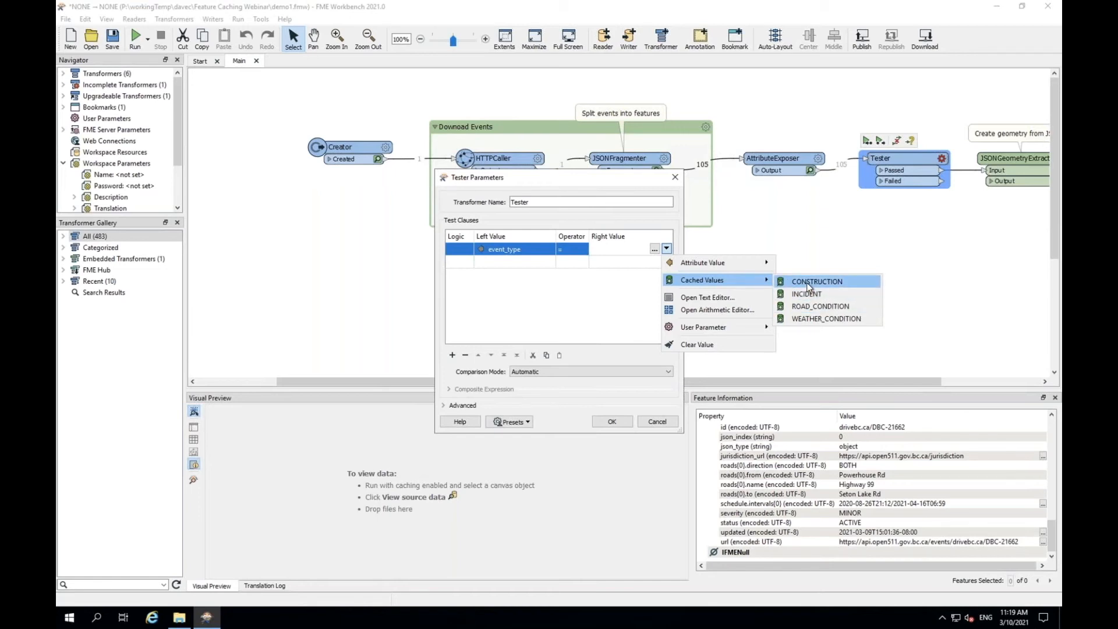
left_click(808, 286)
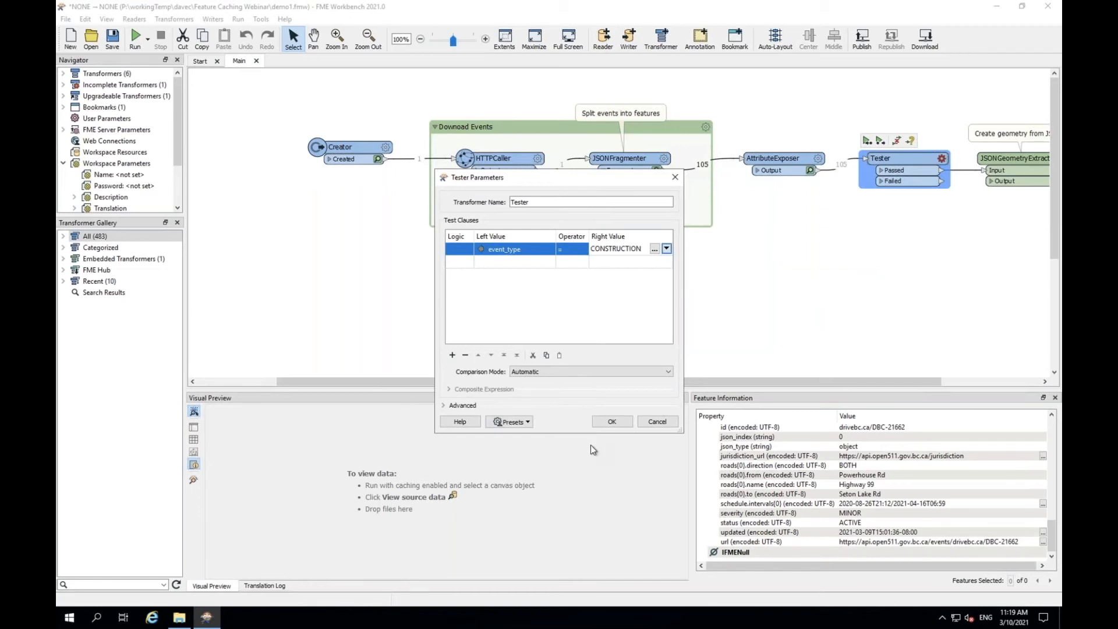
left_click(615, 426)
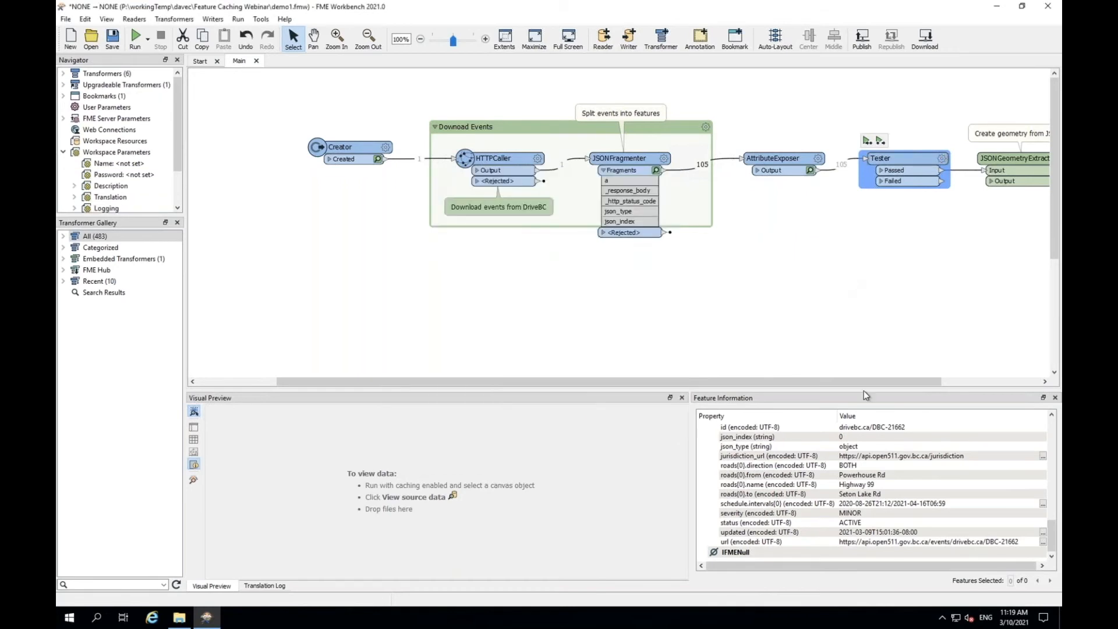
Run the workspace up to the Tester and collapse the attribute list on the JSONFragmenter's Fragments port.
left_click_drag(841, 382, 940, 382)
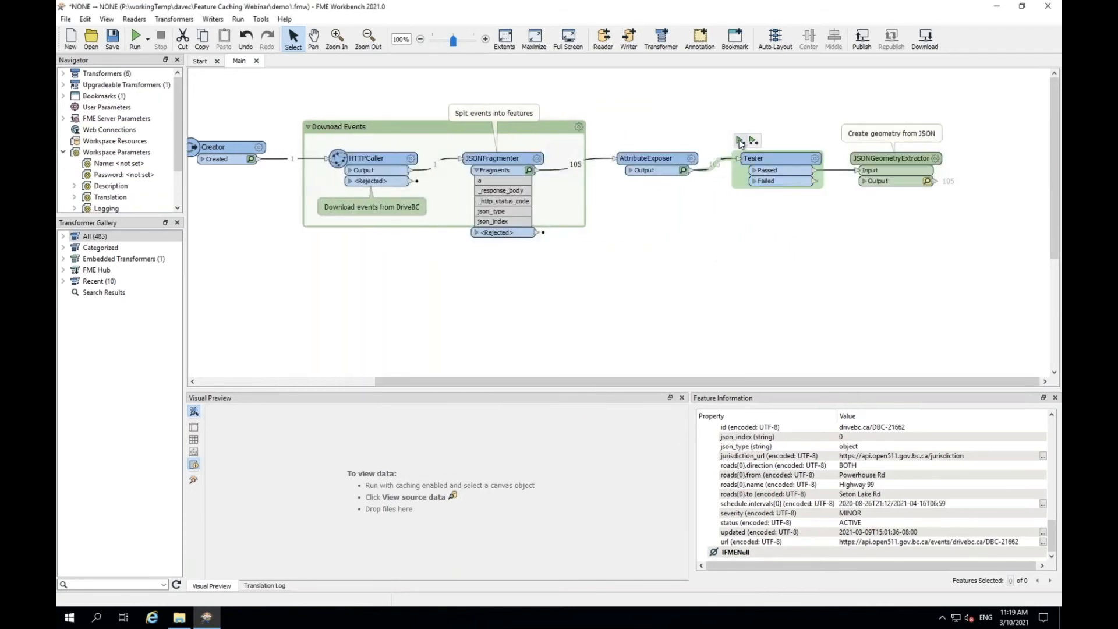
left_click(739, 143)
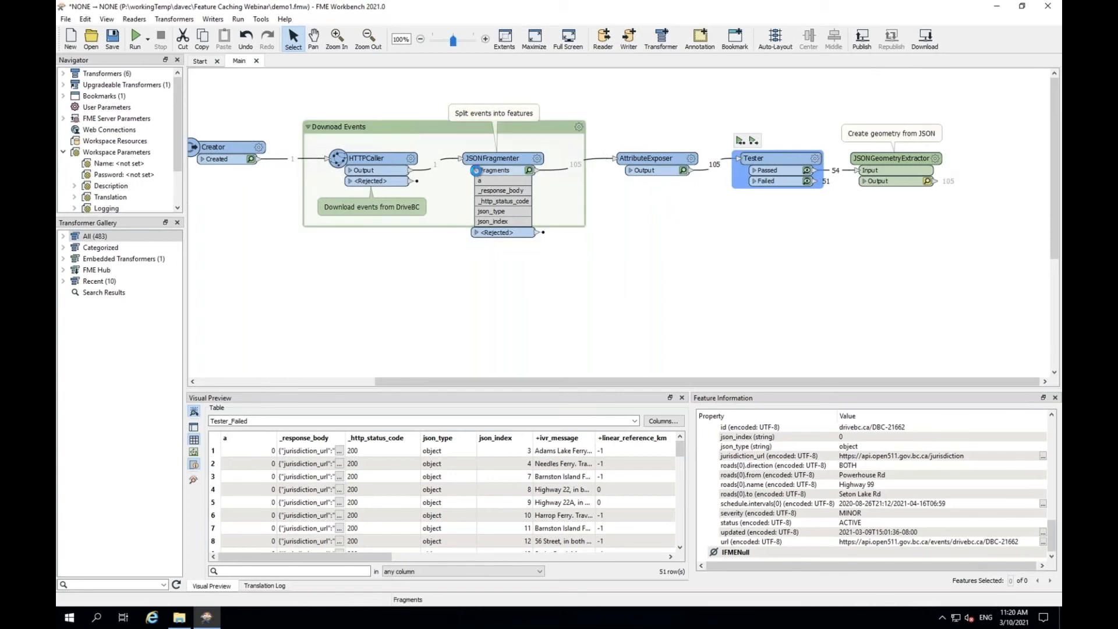
left_click(483, 174)
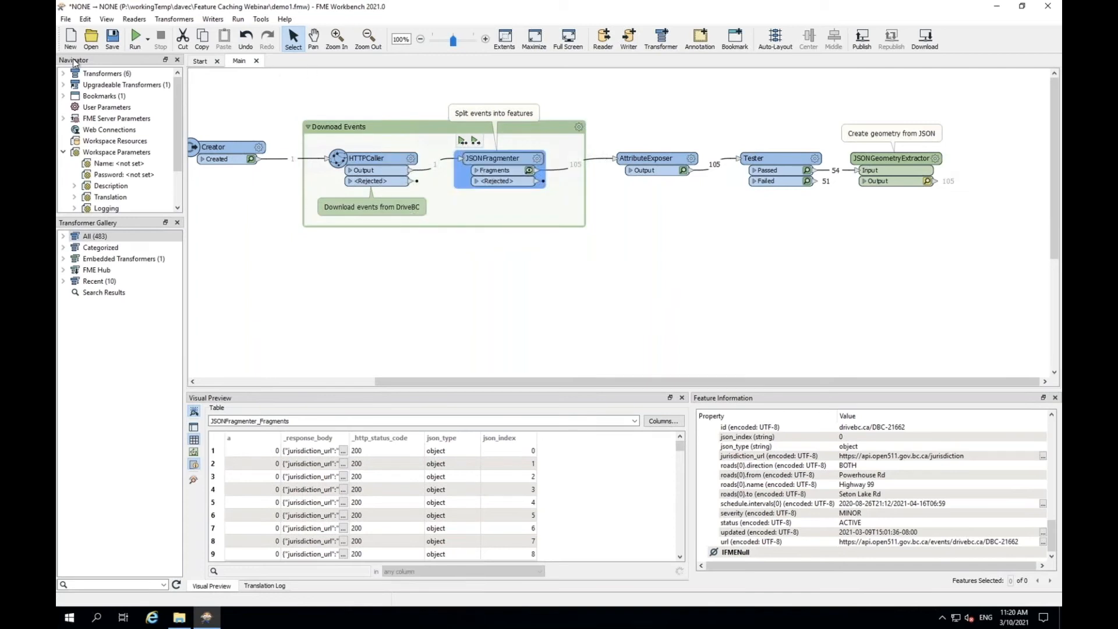
Save the workspace as the template demo1.fmwt with feature caches included.
left_click(66, 19)
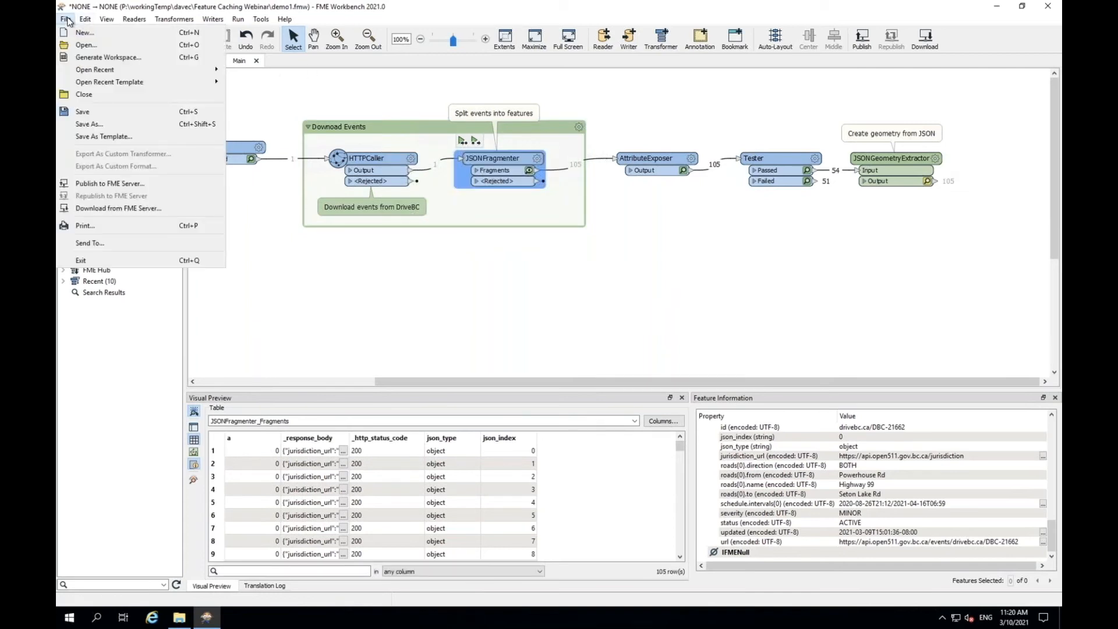
left_click(88, 136)
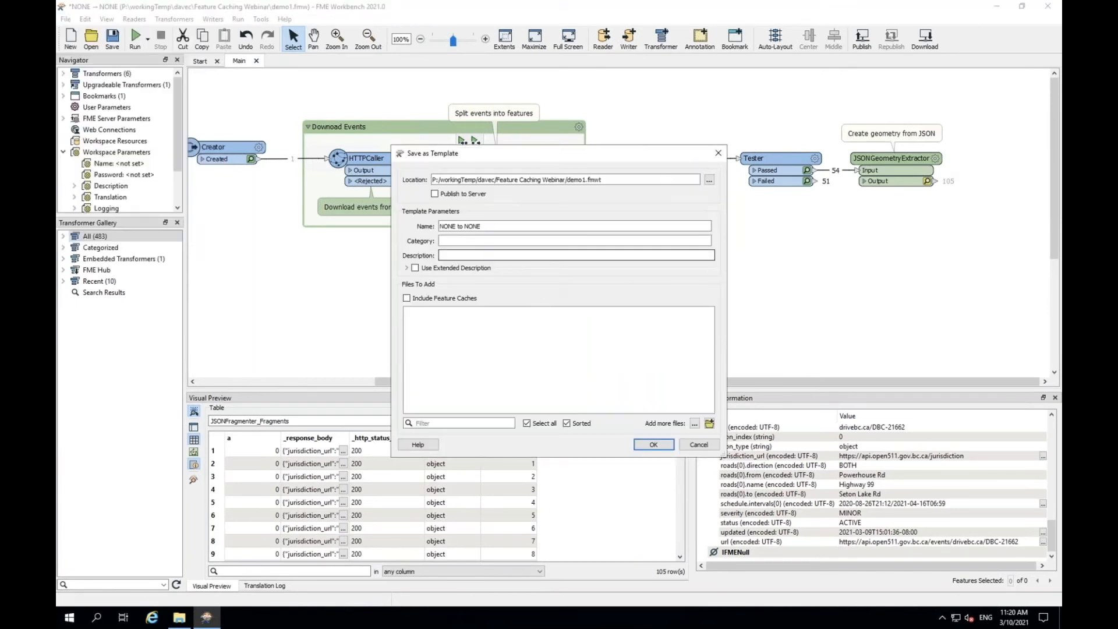
left_click(415, 269)
left_click(407, 448)
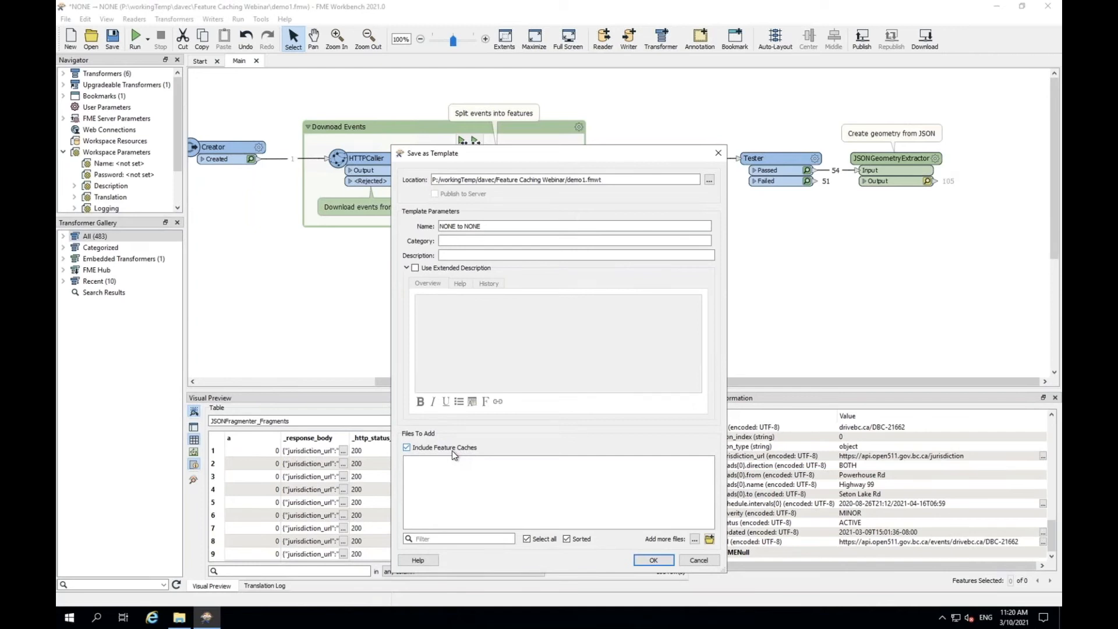
left_click(654, 561)
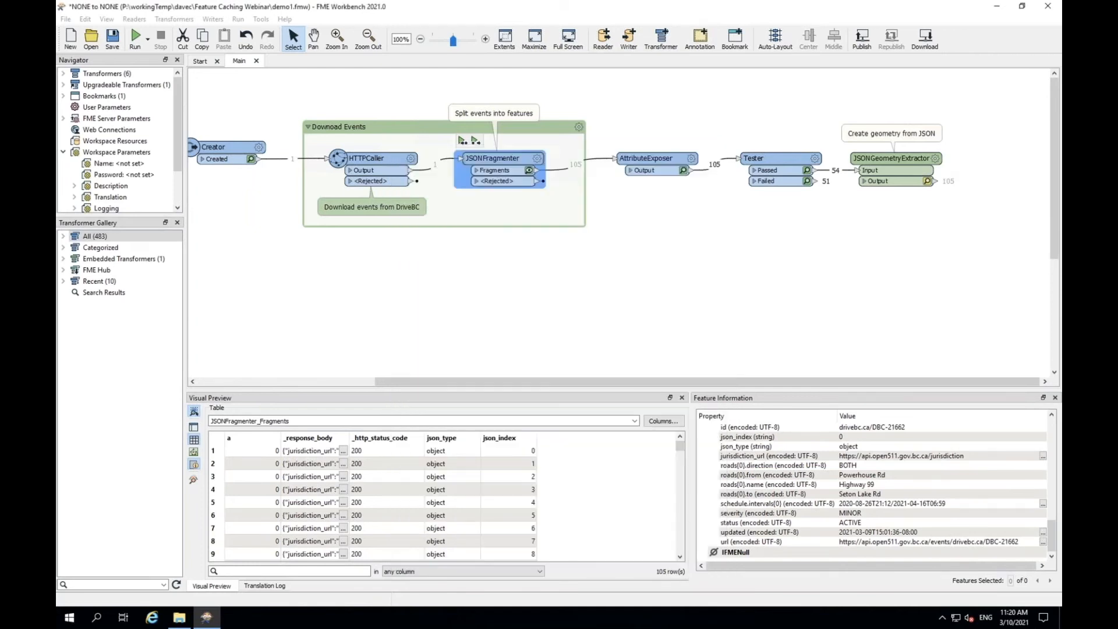
Switch to File Explorer and open demo1.fmwt from the Feature Caching Webinar folder with FME Workbench 2021.0.
left_click(179, 618)
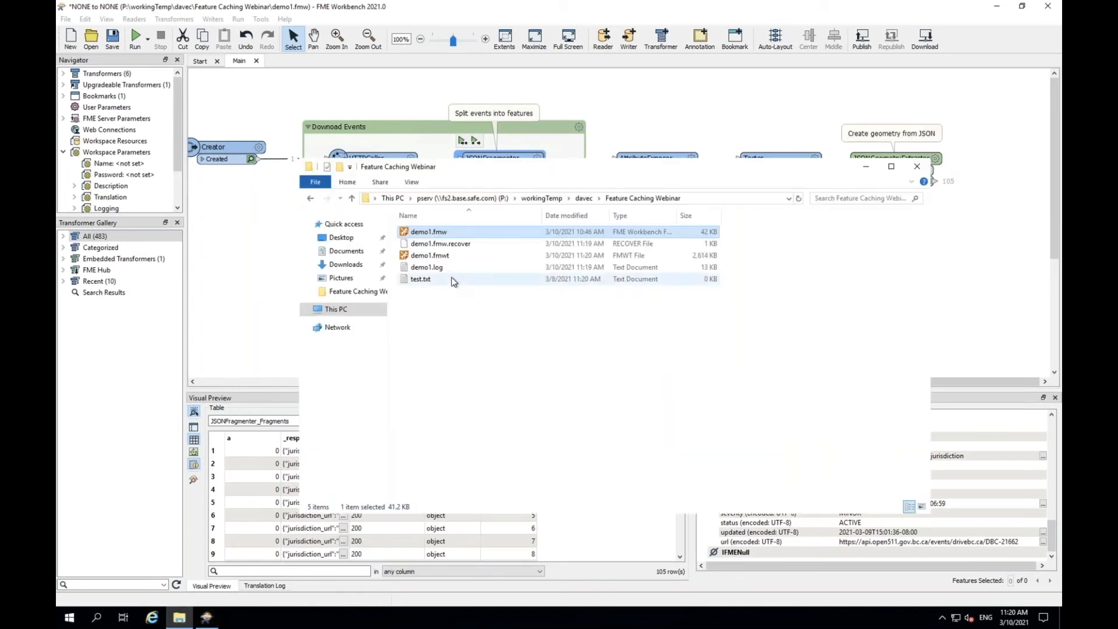
right_click(439, 257)
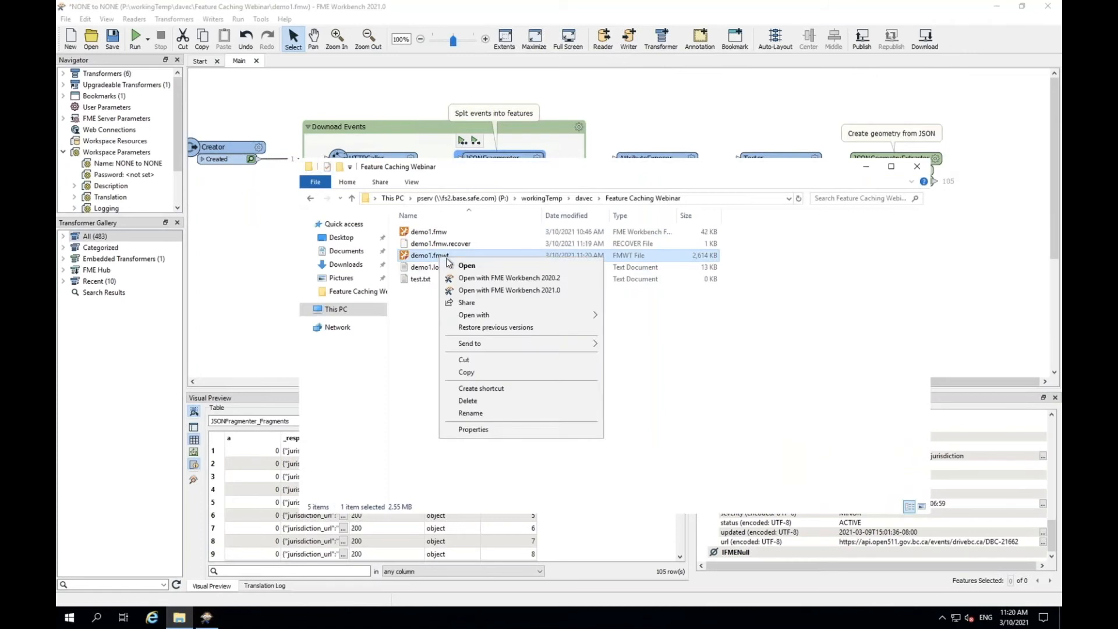
left_click(473, 290)
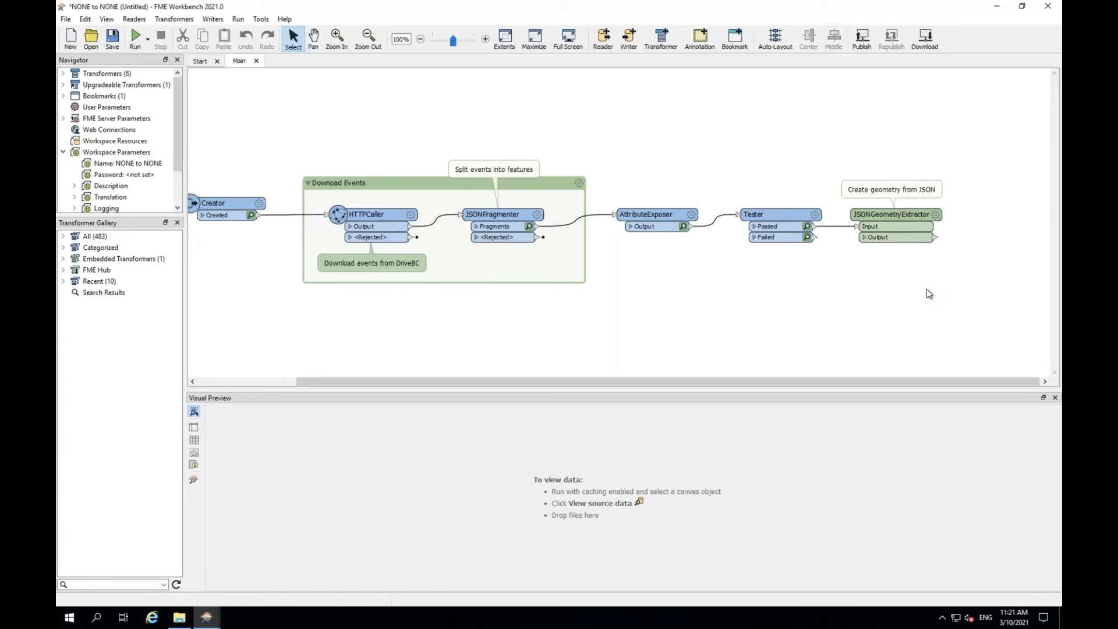
Return to the original demo1.fmw workspace, extend the "Downoad Events" bookmark's lower edge downward, and collapse the bookmark.
left_click(206, 618)
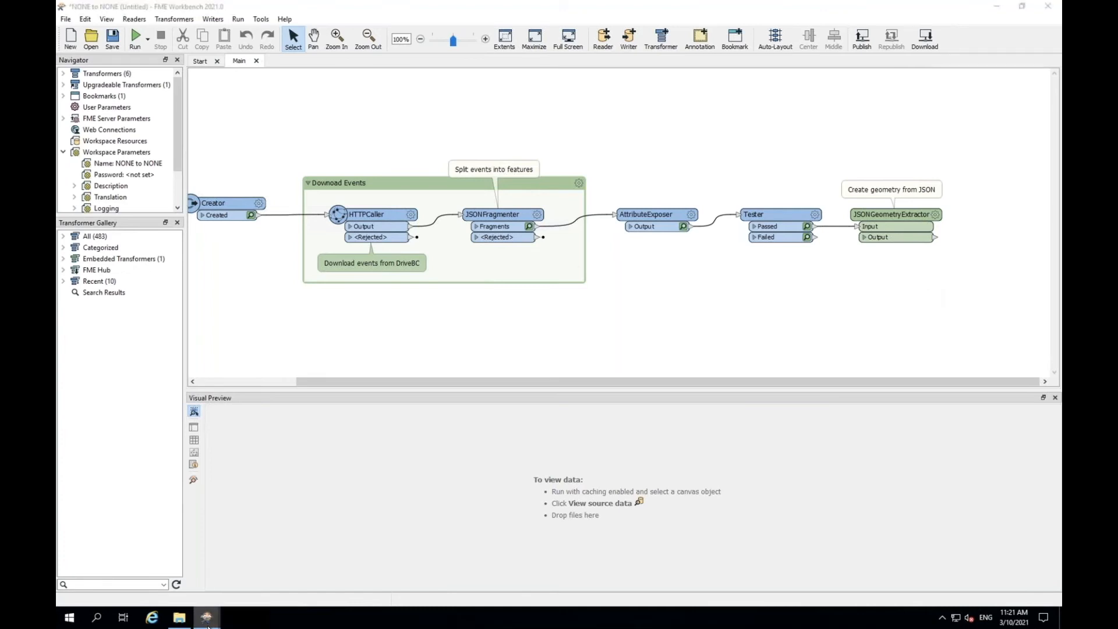
left_click(174, 583)
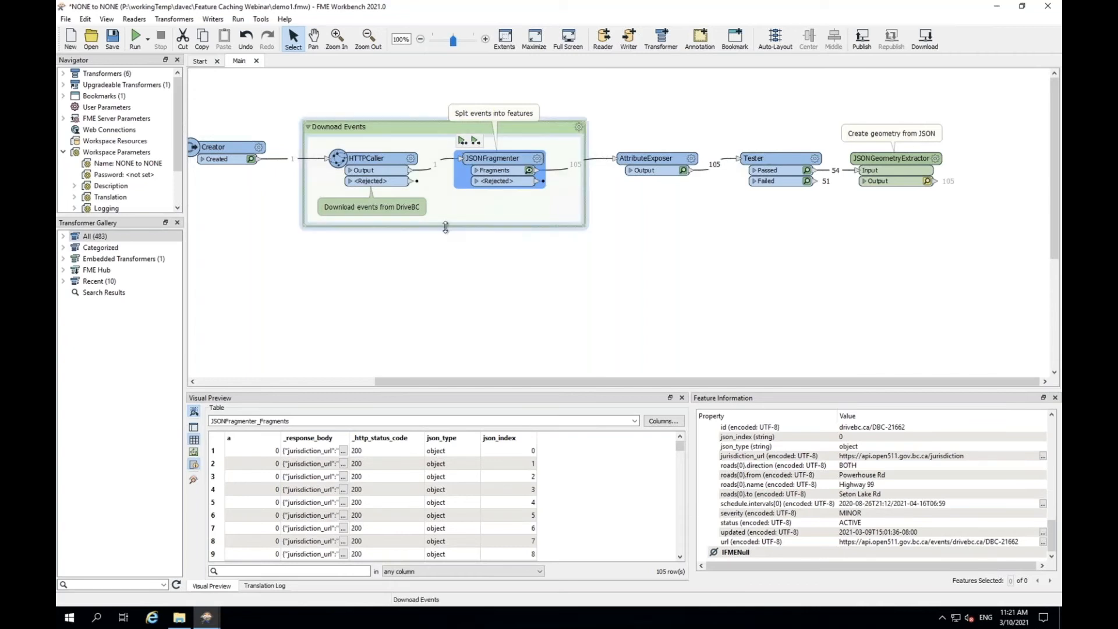
left_click_drag(446, 227, 439, 310)
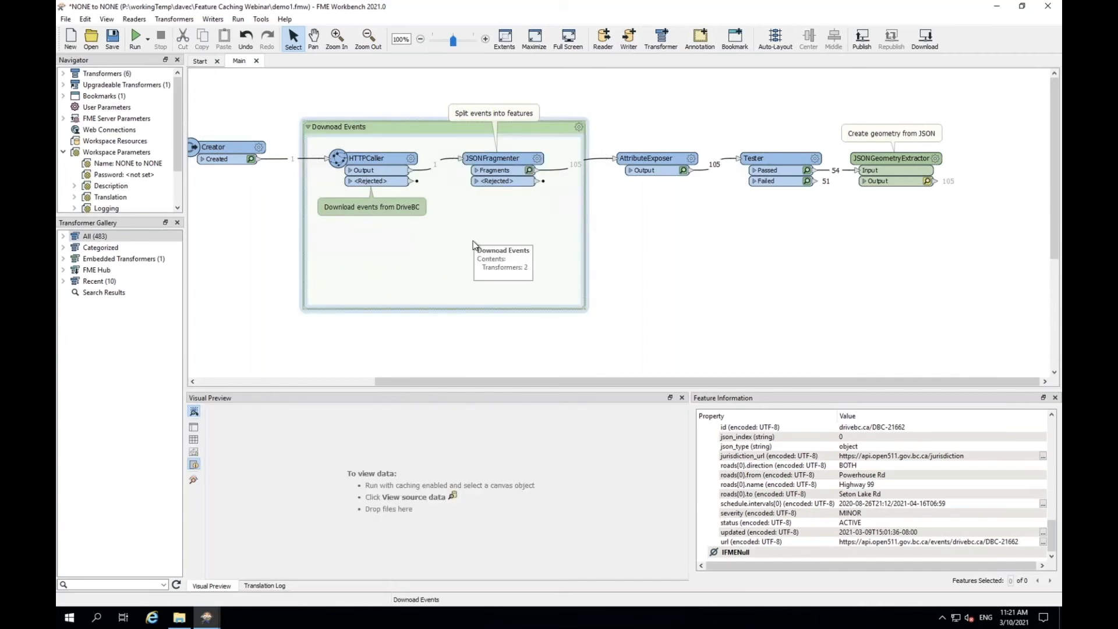
left_click(308, 128)
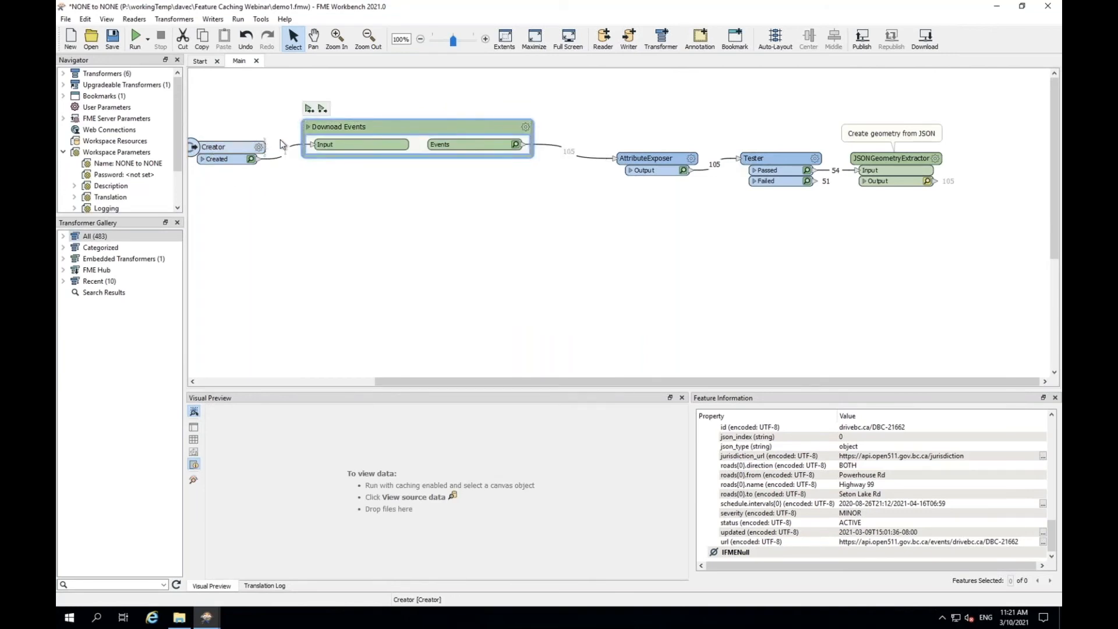